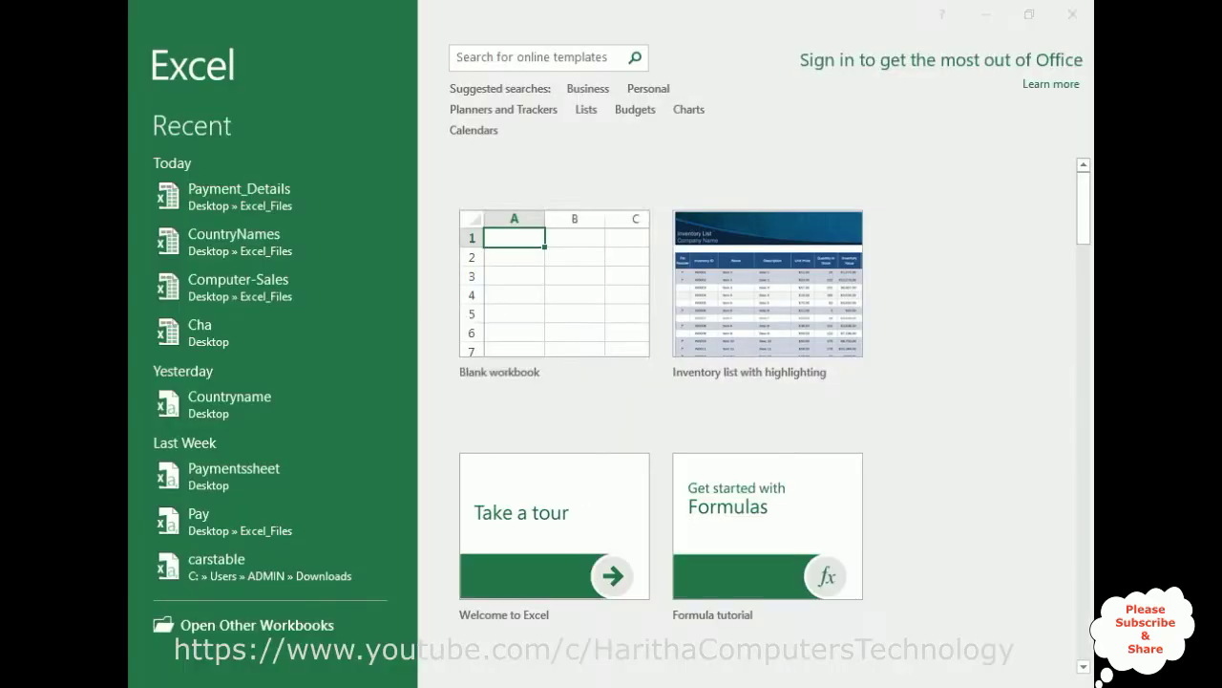
Step: Start a new blank workbook from the Excel start screen
{"action": "left_click", "coordinate": [562, 296]}
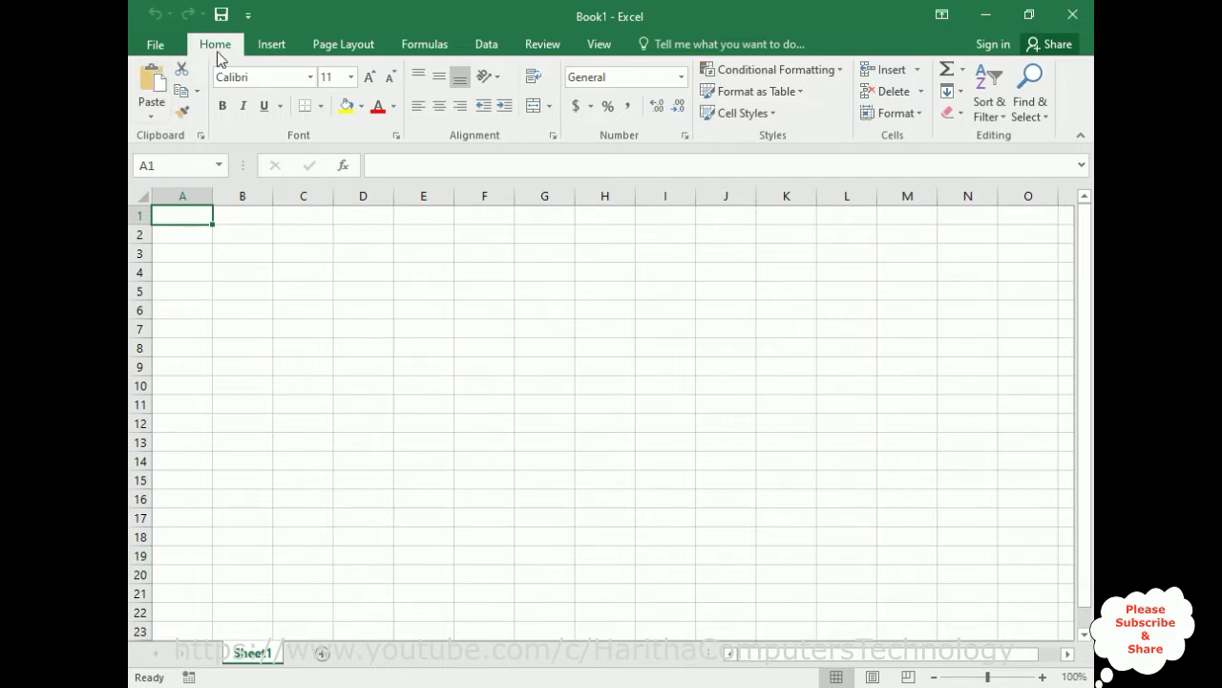
Step: On the Data tab, open New Query and show the From File import sources
{"action": "left_click", "coordinate": [489, 48]}
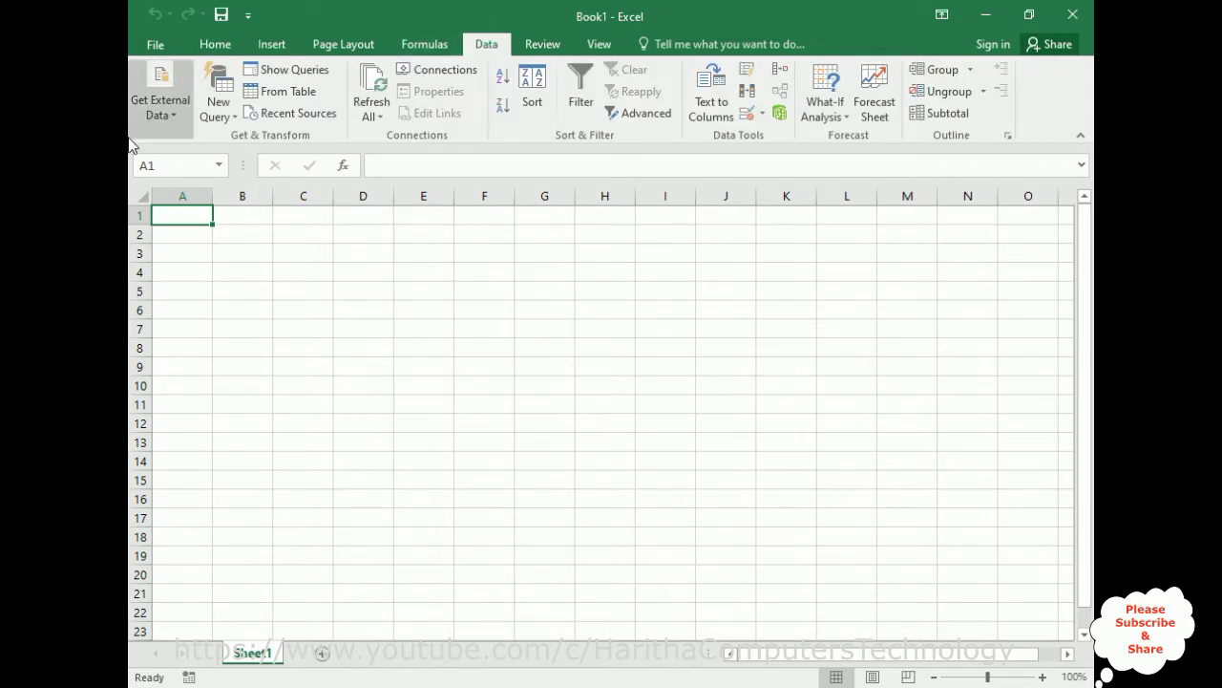
{"action": "left_click", "coordinate": [232, 117]}
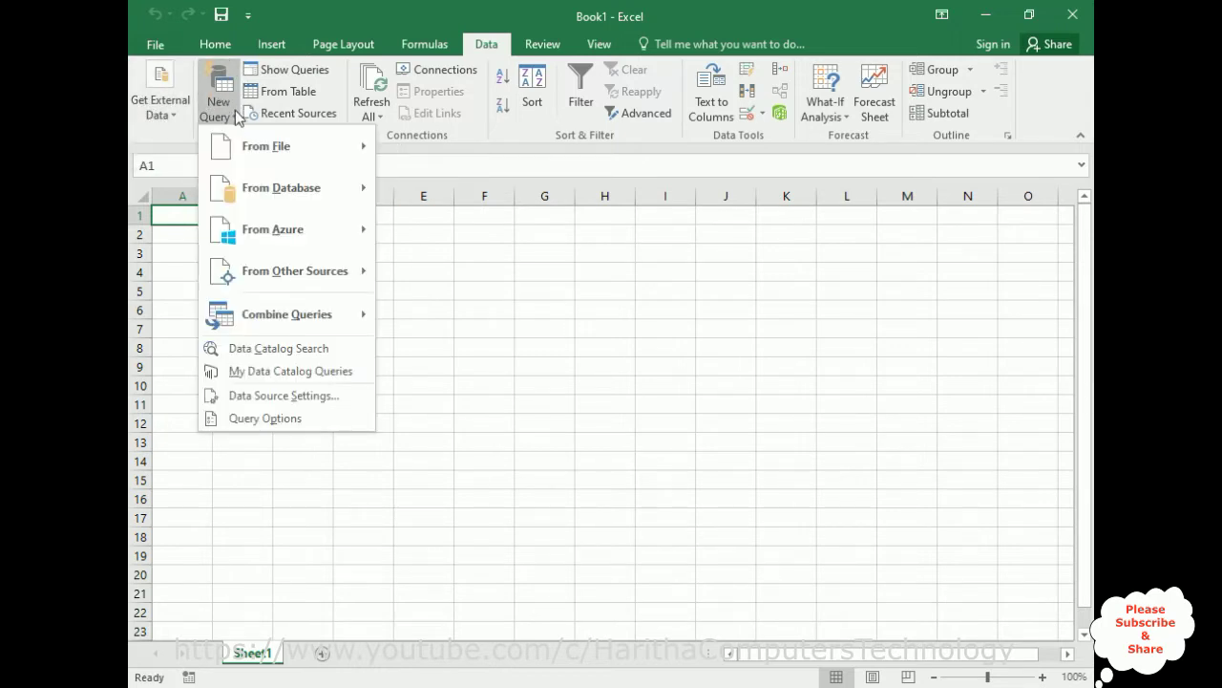
{"action": "mouse_move", "coordinate": [264, 153]}
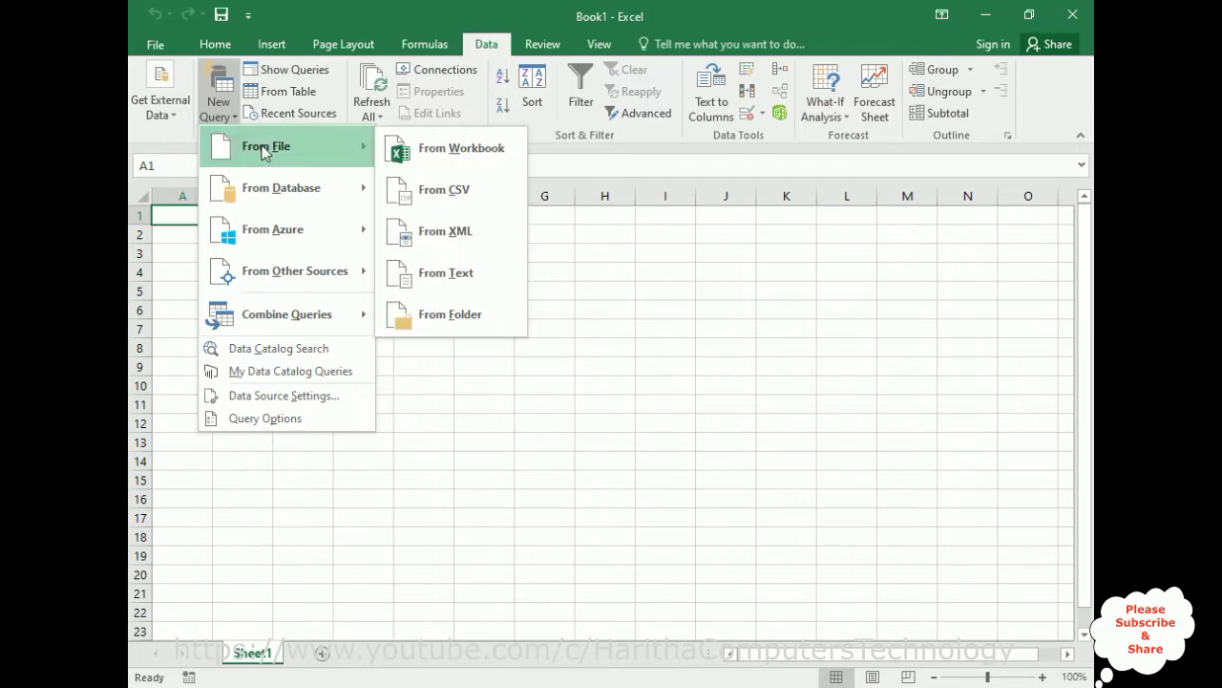
Step: Import countrydetails.xml from the Desktop, loading its 'data' table into a new sheet
{"action": "left_click", "coordinate": [401, 227]}
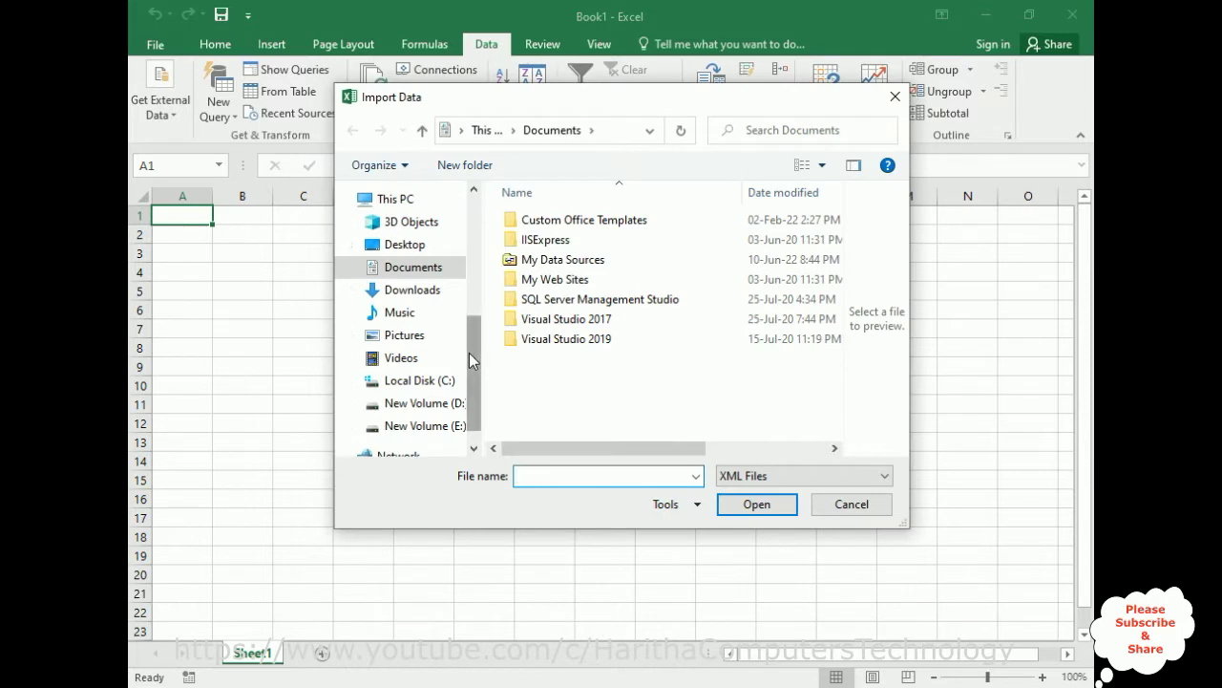
{"action": "scroll", "coordinate": [469, 354], "scroll_direction": "up", "scroll_amount": 5}
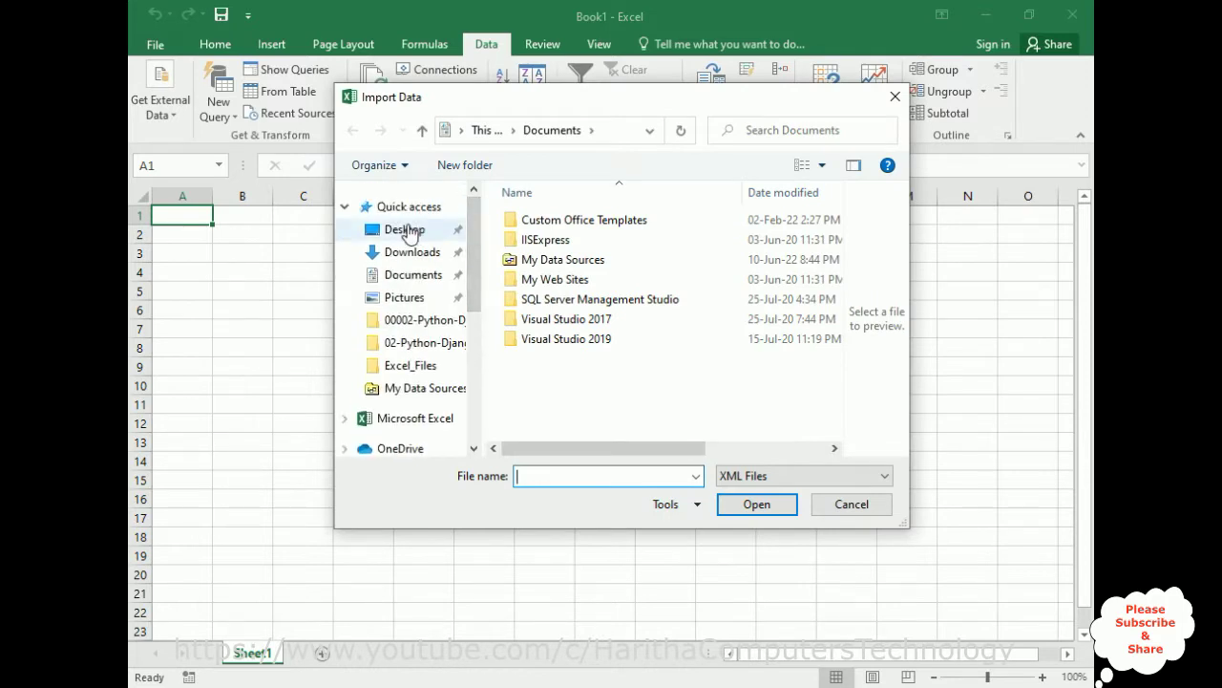
{"action": "left_click", "coordinate": [407, 232]}
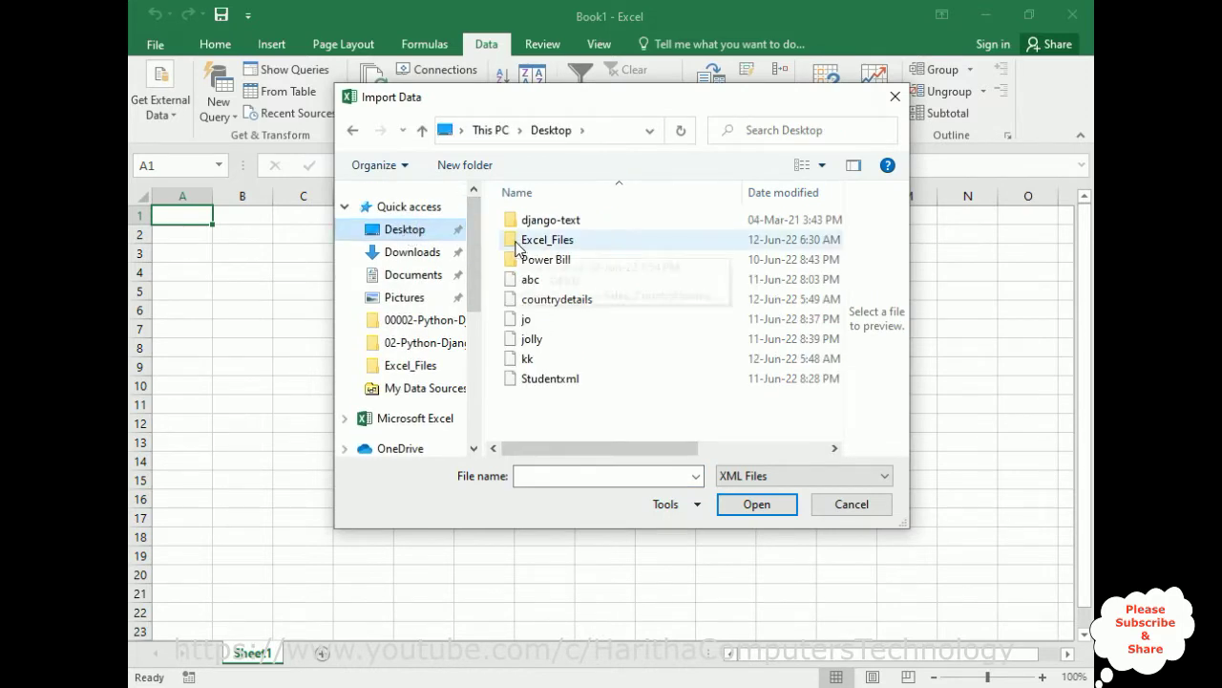
{"action": "left_click", "coordinate": [527, 302]}
{"action": "left_click", "coordinate": [764, 506]}
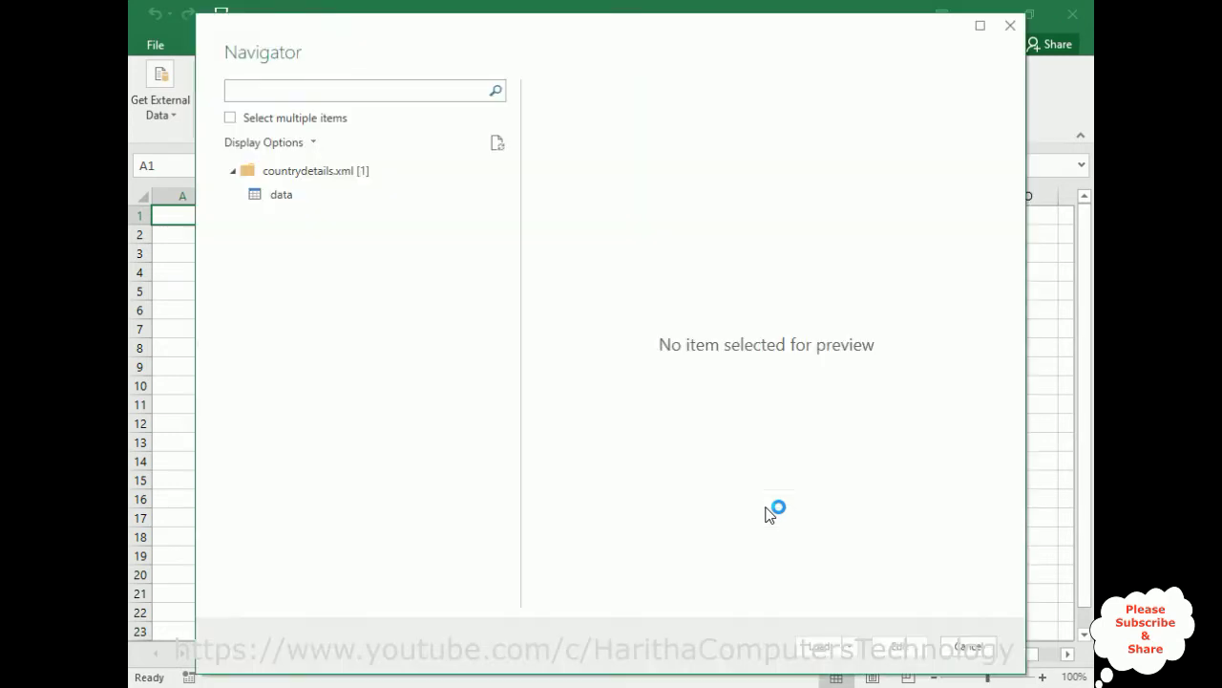
{"action": "left_click", "coordinate": [280, 203]}
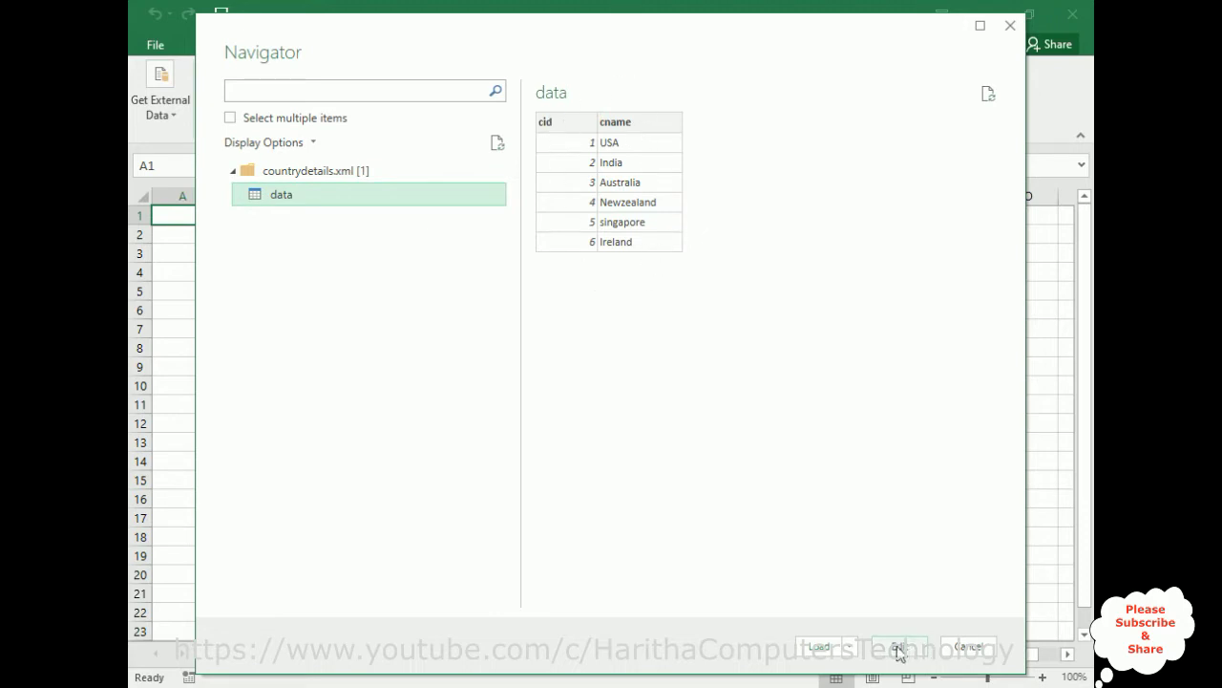
{"action": "left_click", "coordinate": [818, 647]}
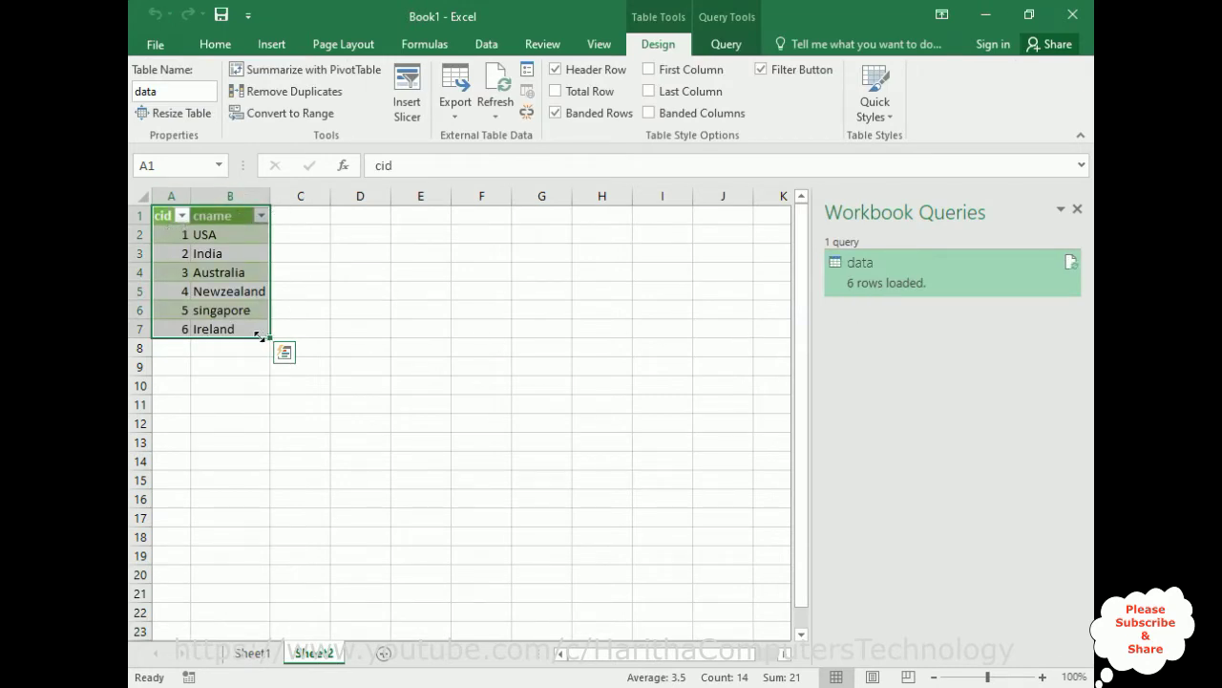
Step: Close the Workbook Queries pane, apply a light grey table style and centre the contents
{"action": "left_click", "coordinate": [1078, 209]}
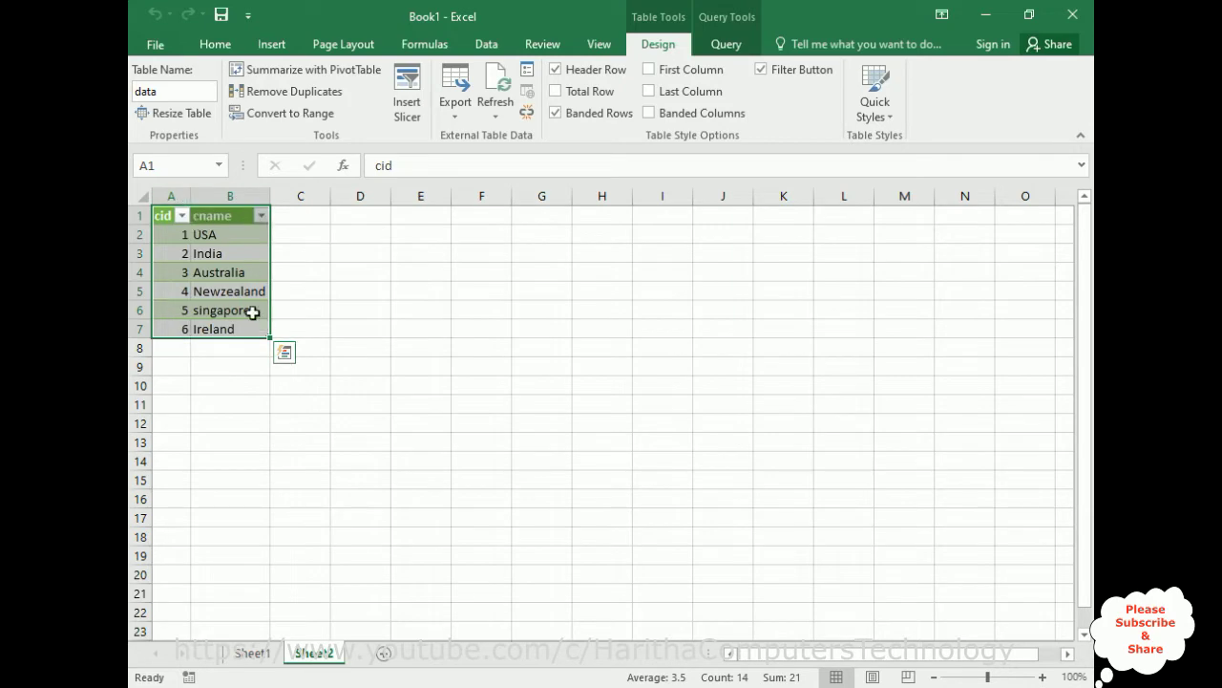
{"action": "left_click", "coordinate": [211, 45]}
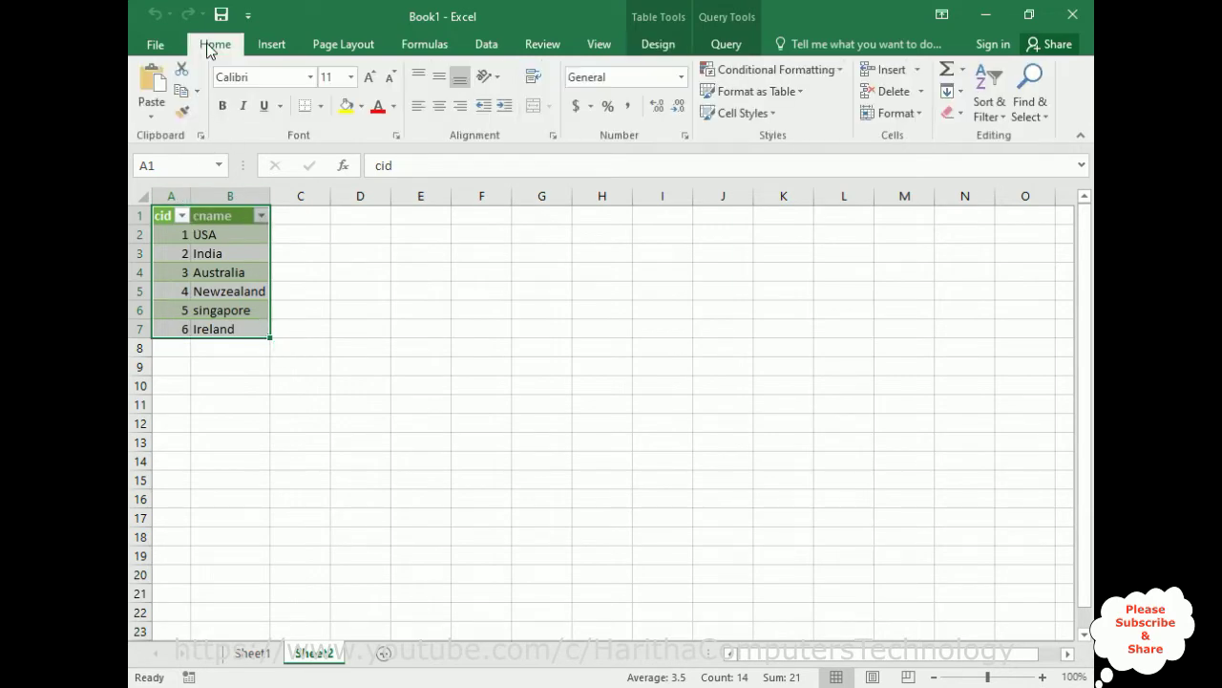
{"action": "left_click", "coordinate": [804, 90]}
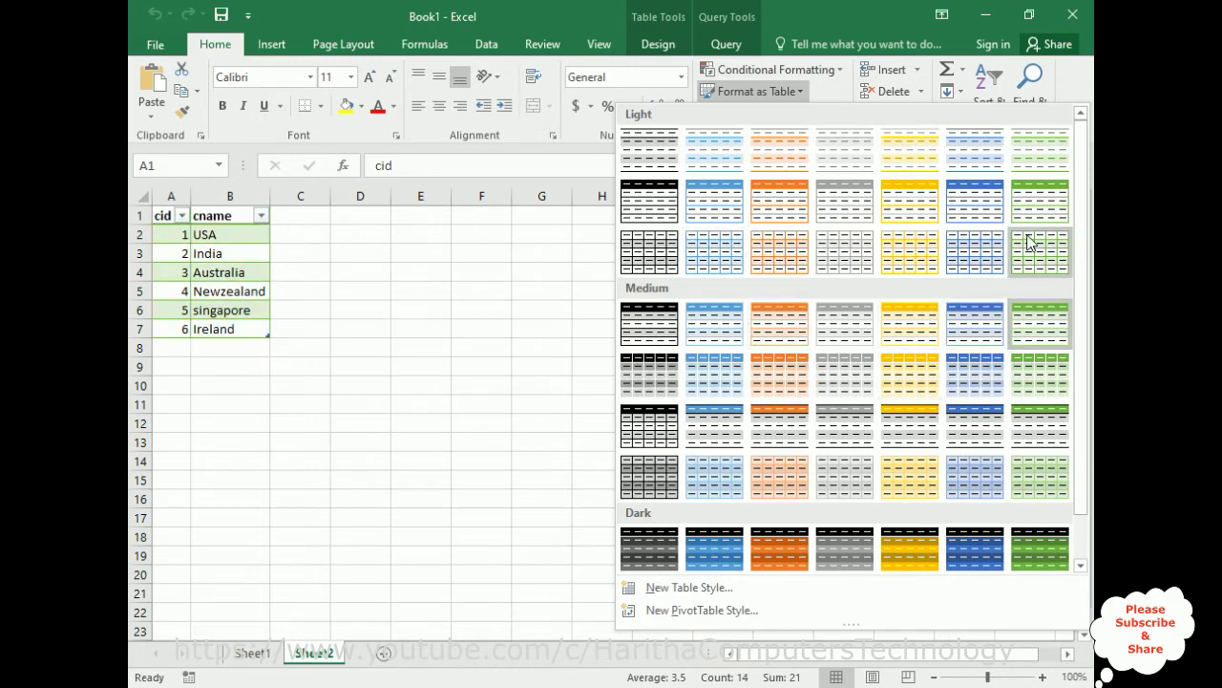
{"action": "left_click", "coordinate": [655, 152]}
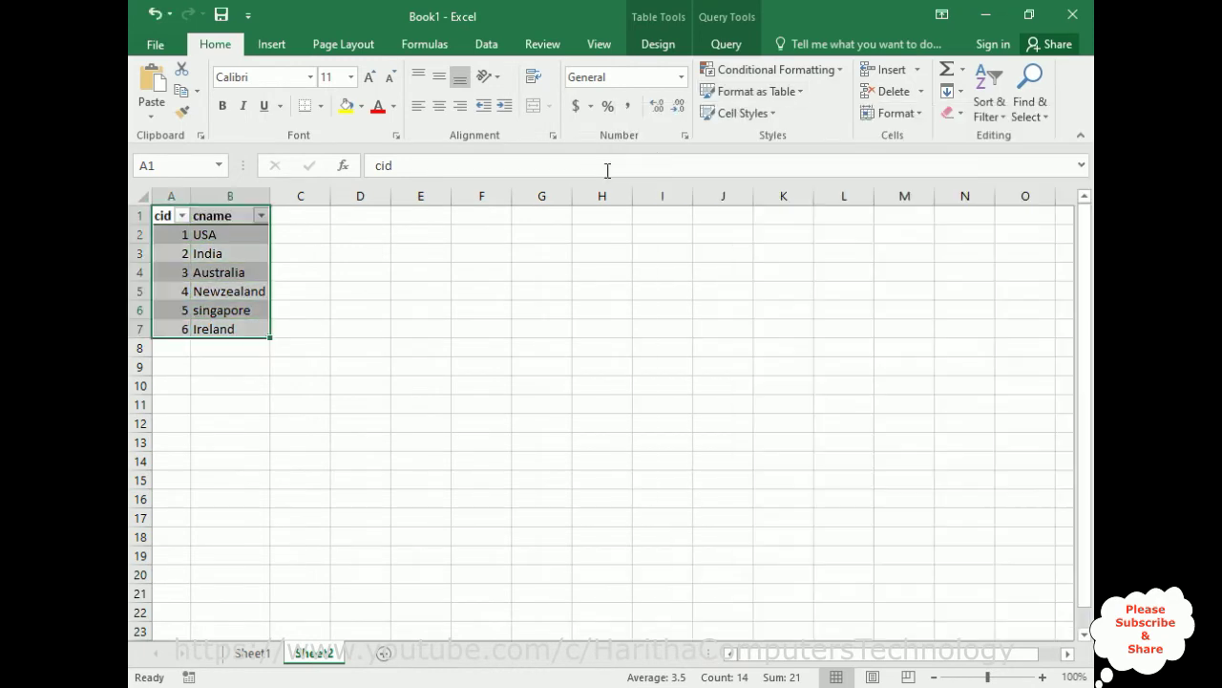
{"action": "left_click", "coordinate": [440, 113]}
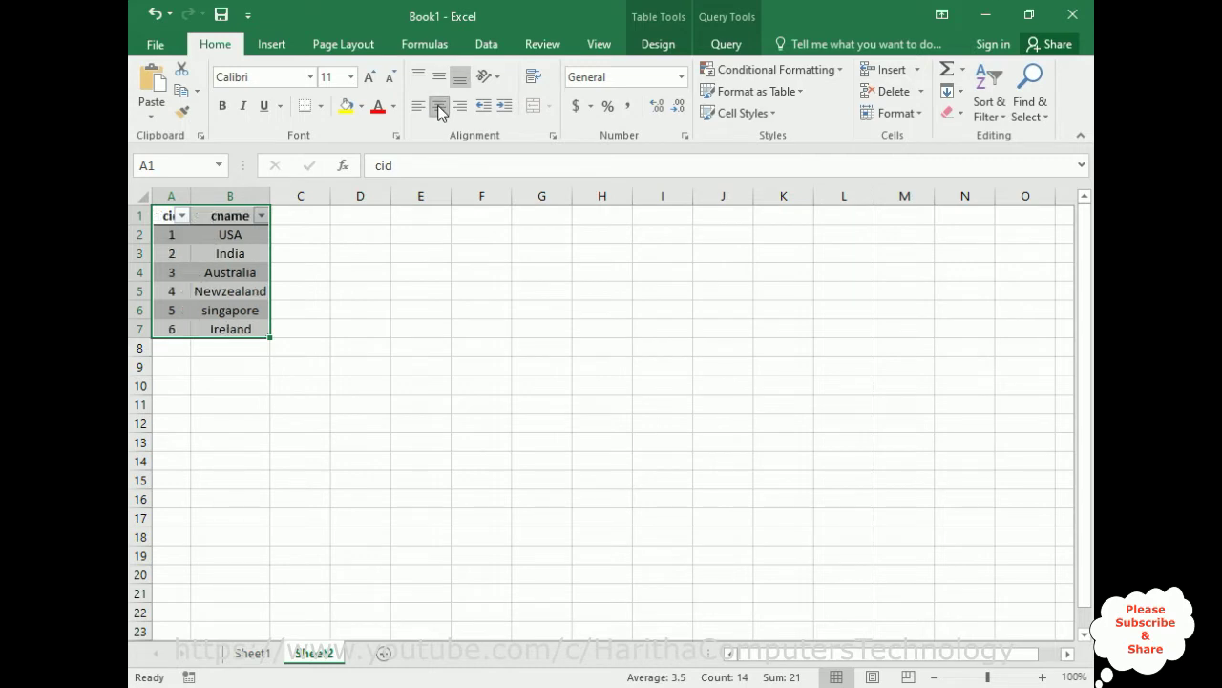
Step: Widen columns A and B, keep font size 11, and clear the selection
{"action": "left_click_drag", "start_coordinate": [190, 196], "coordinate": [209, 197]}
{"action": "left_click_drag", "start_coordinate": [294, 192], "coordinate": [317, 194]}
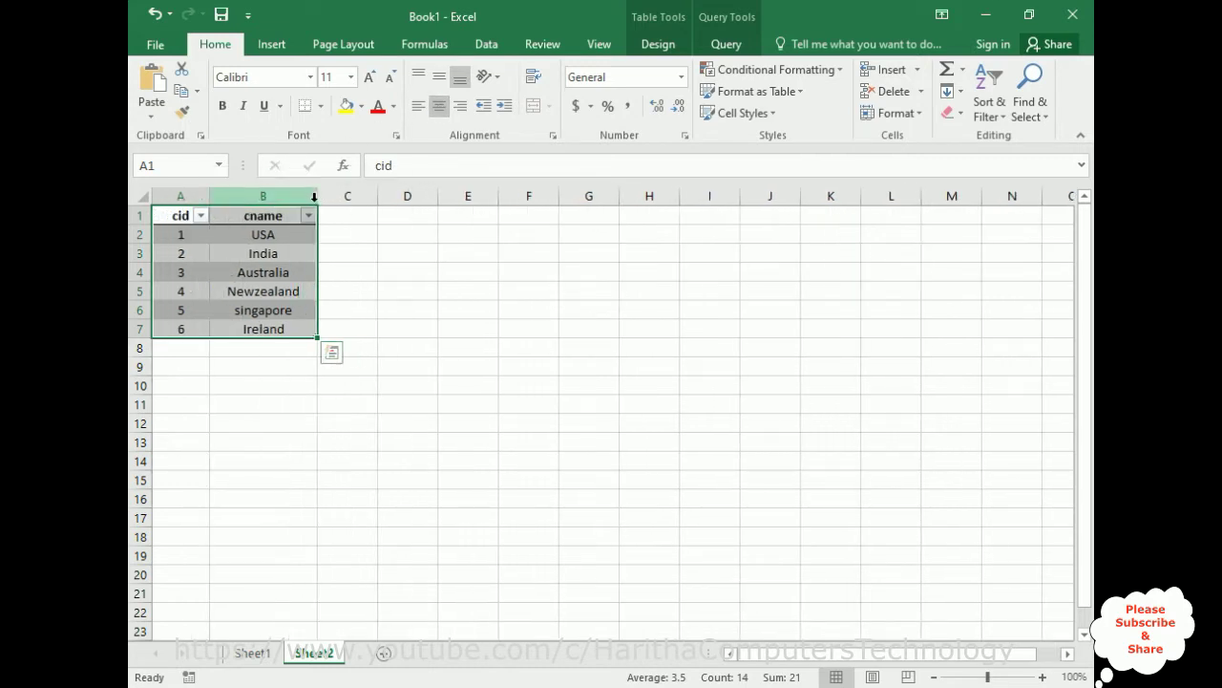
{"action": "left_click", "coordinate": [352, 76]}
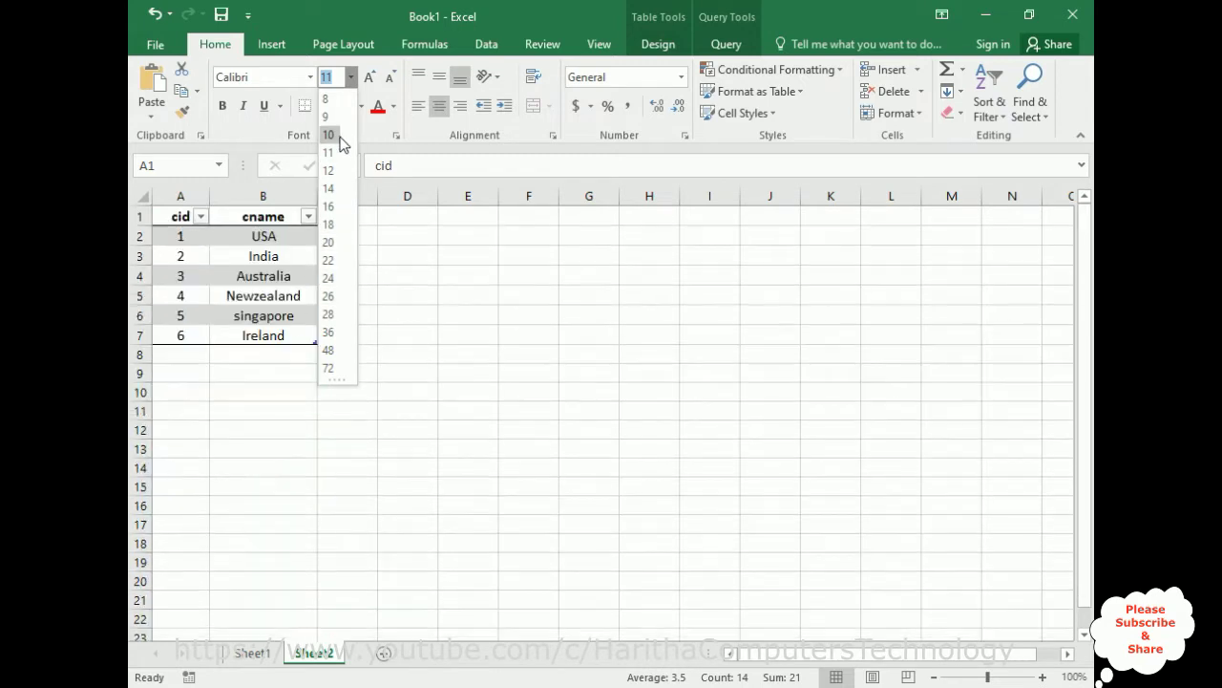
{"action": "left_click", "coordinate": [570, 299]}
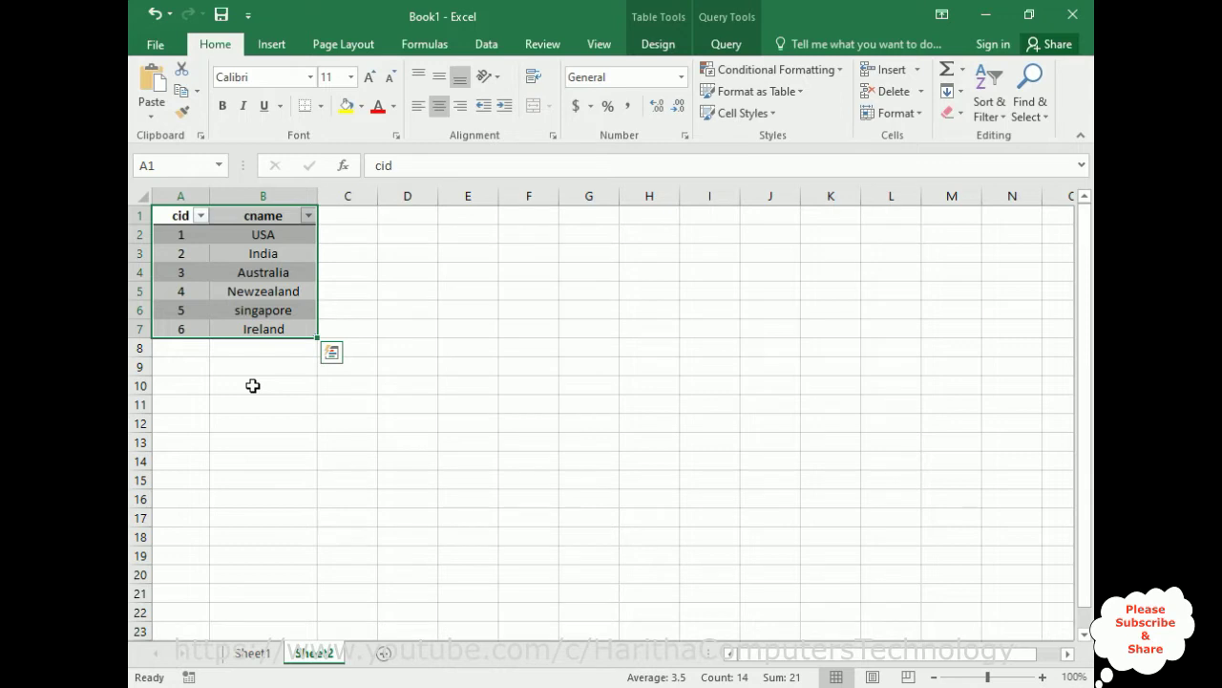
{"action": "left_click", "coordinate": [506, 351]}
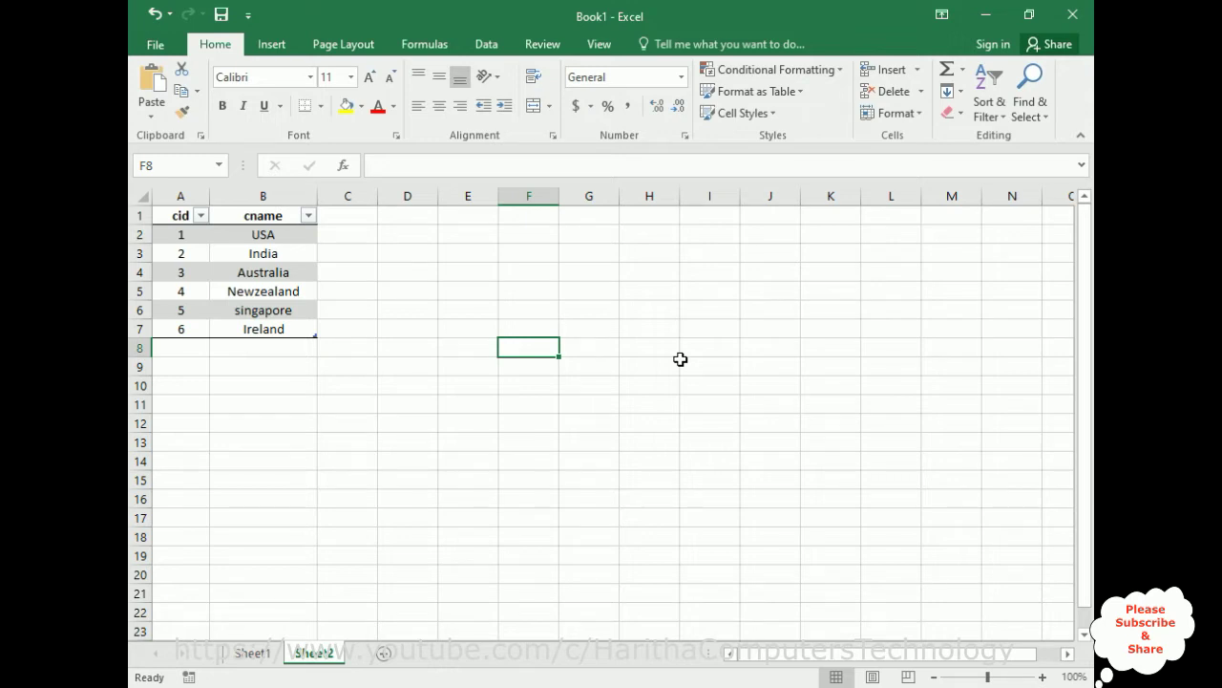
Step: Discard Book1, relaunch Excel with Payment_Details, and select the countrydetails XML text in Notepad++
{"action": "left_click", "coordinate": [1074, 16]}
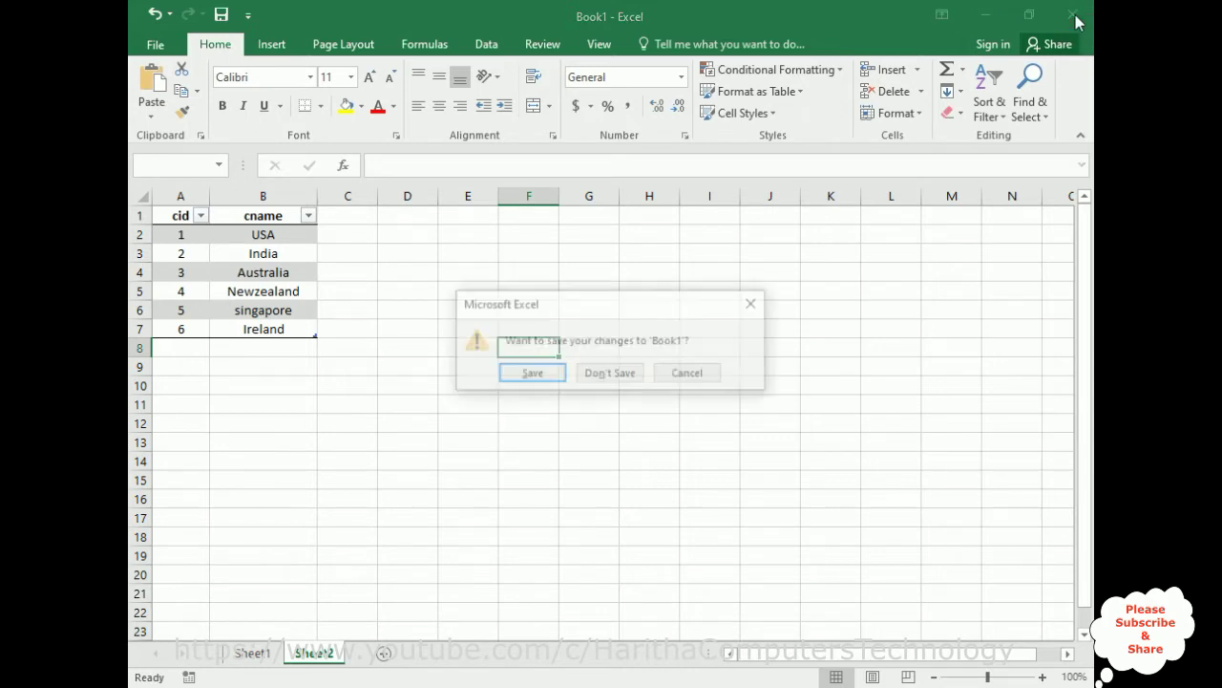
{"action": "left_click", "coordinate": [616, 374]}
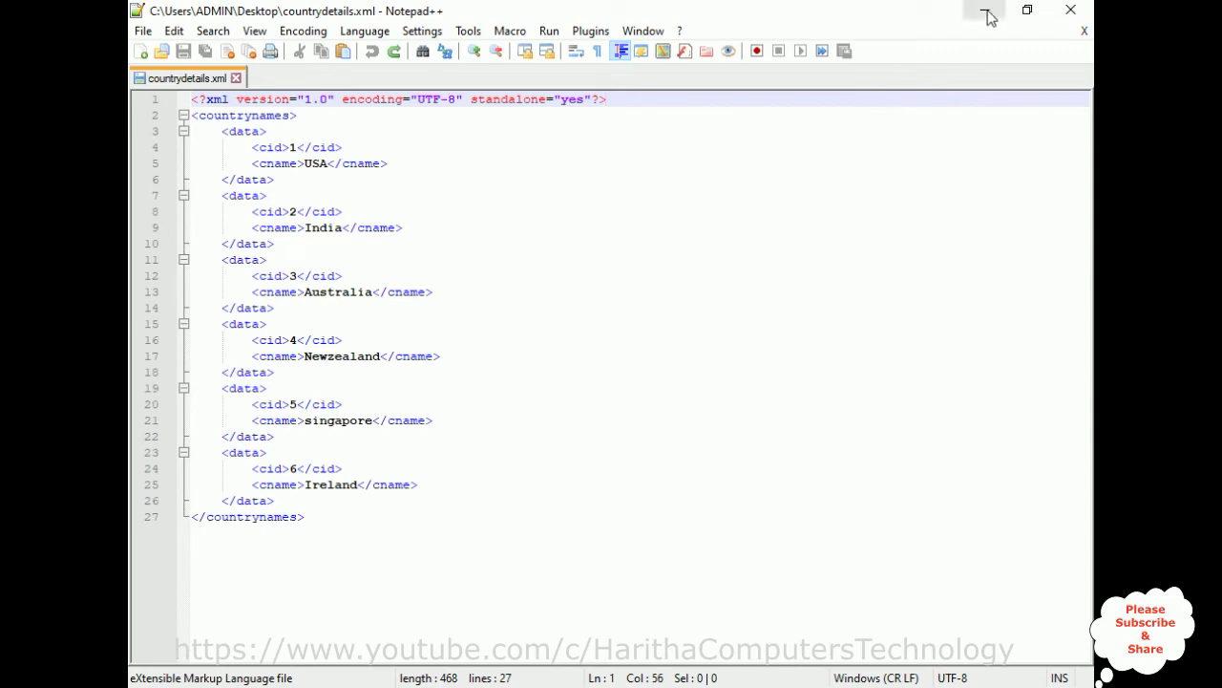
{"action": "key", "text": "super"}
{"action": "type", "text": "excel"}
{"action": "key", "text": "Return"}
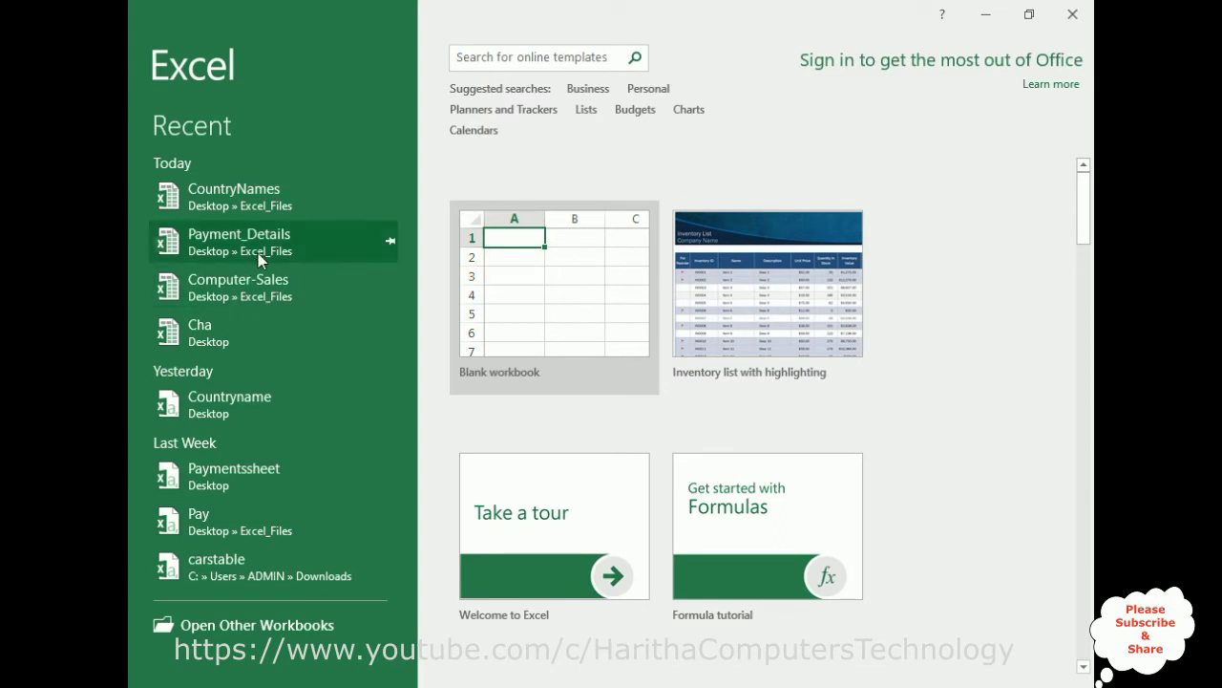
{"action": "left_click", "coordinate": [243, 241]}
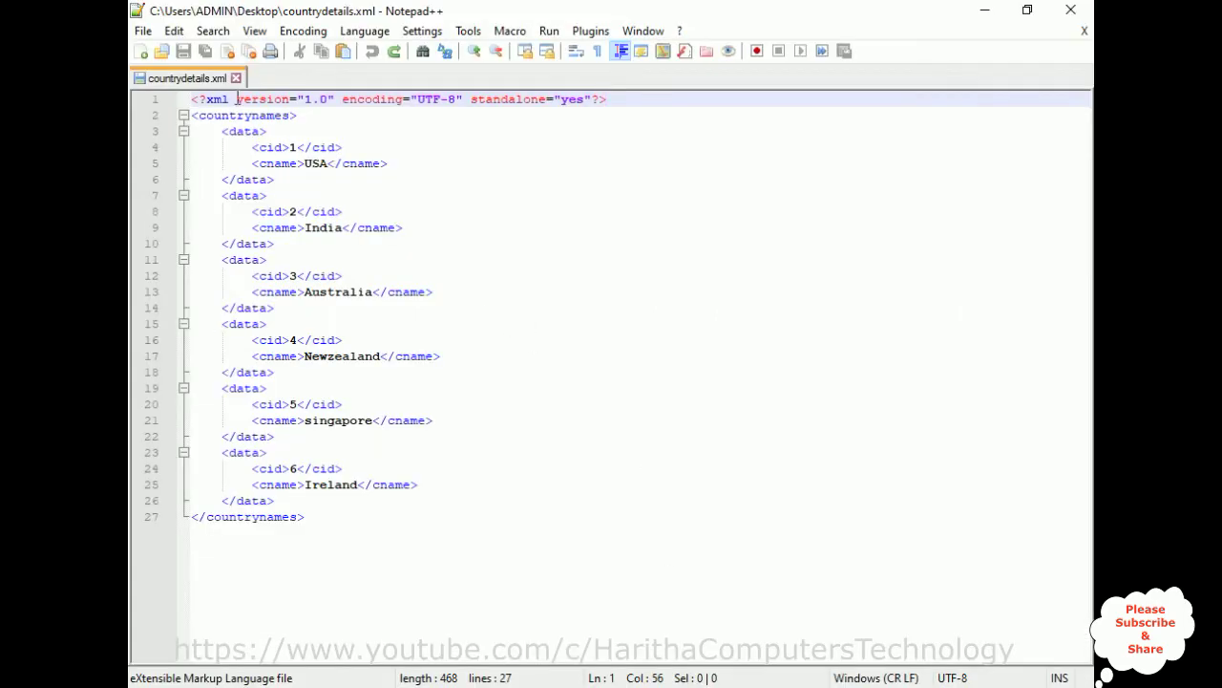
{"action": "left_click_drag", "start_coordinate": [194, 99], "coordinate": [316, 516]}
{"action": "key", "text": "ctrl+c"}
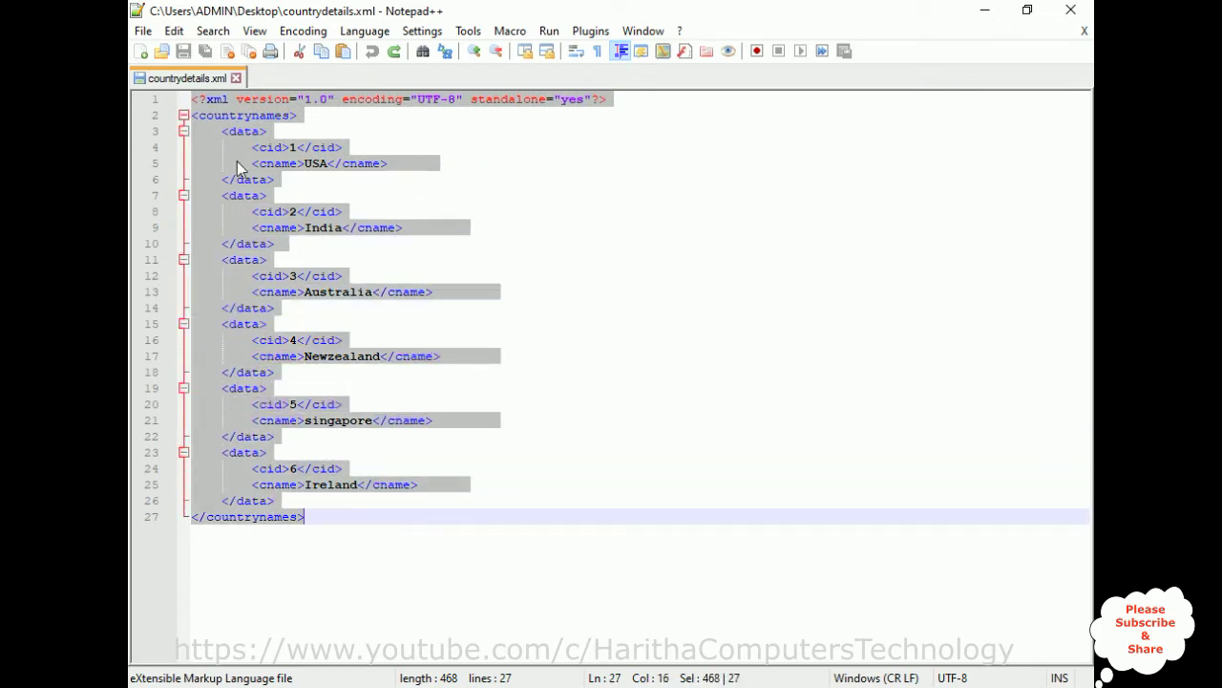
Step: Paste the XML into a new document, rename the root to paymentdetails, and delete lines 11–26
{"action": "left_click", "coordinate": [140, 51]}
{"action": "key", "text": "ctrl+v"}
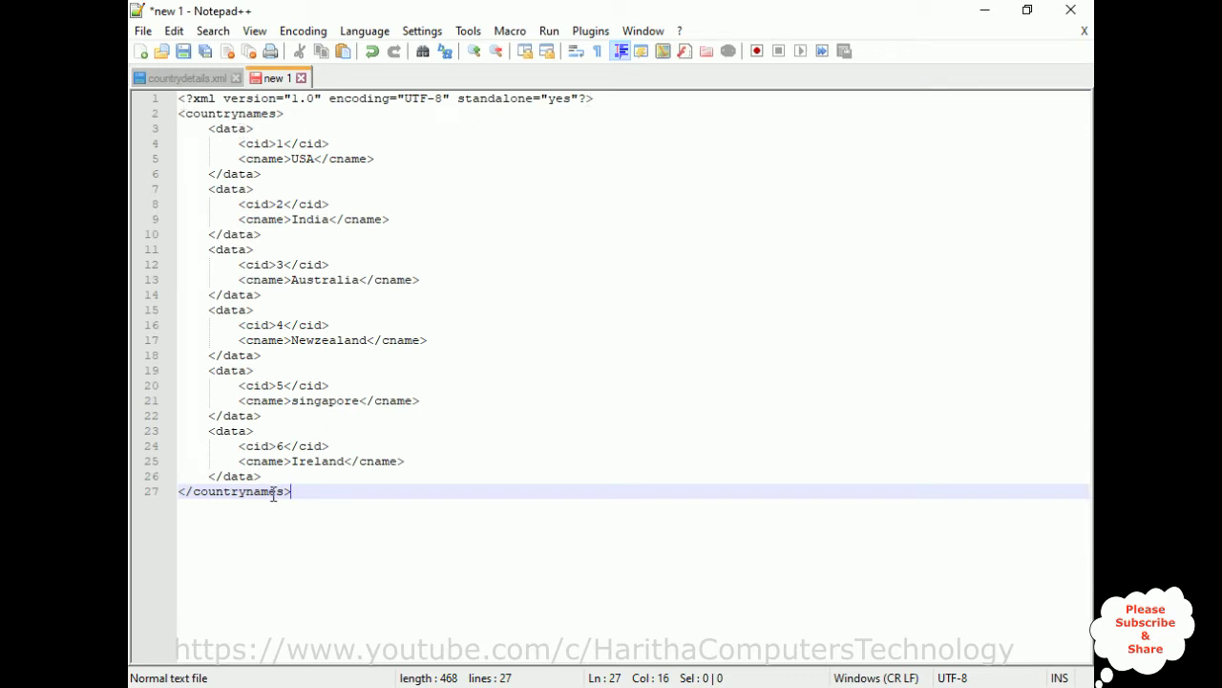
{"action": "left_click", "coordinate": [186, 115]}
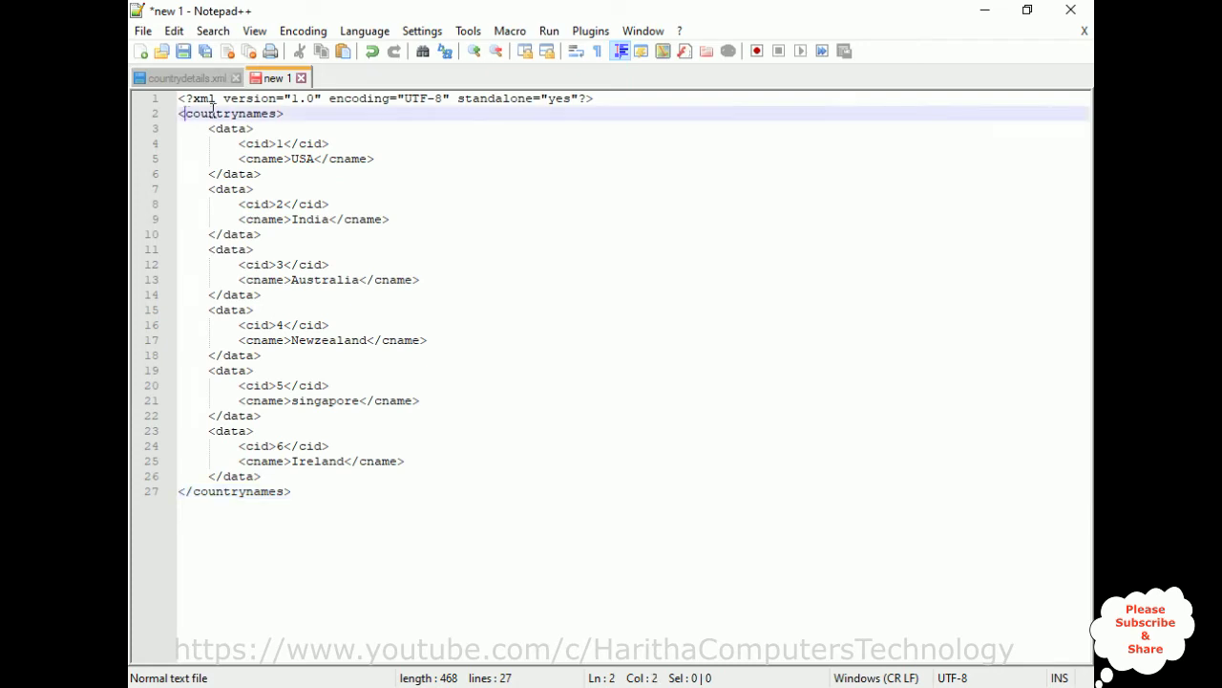
{"action": "left_click", "coordinate": [275, 115], "text": "shift"}
{"action": "key", "text": "Delete"}
{"action": "type", "text": "paymentde"}
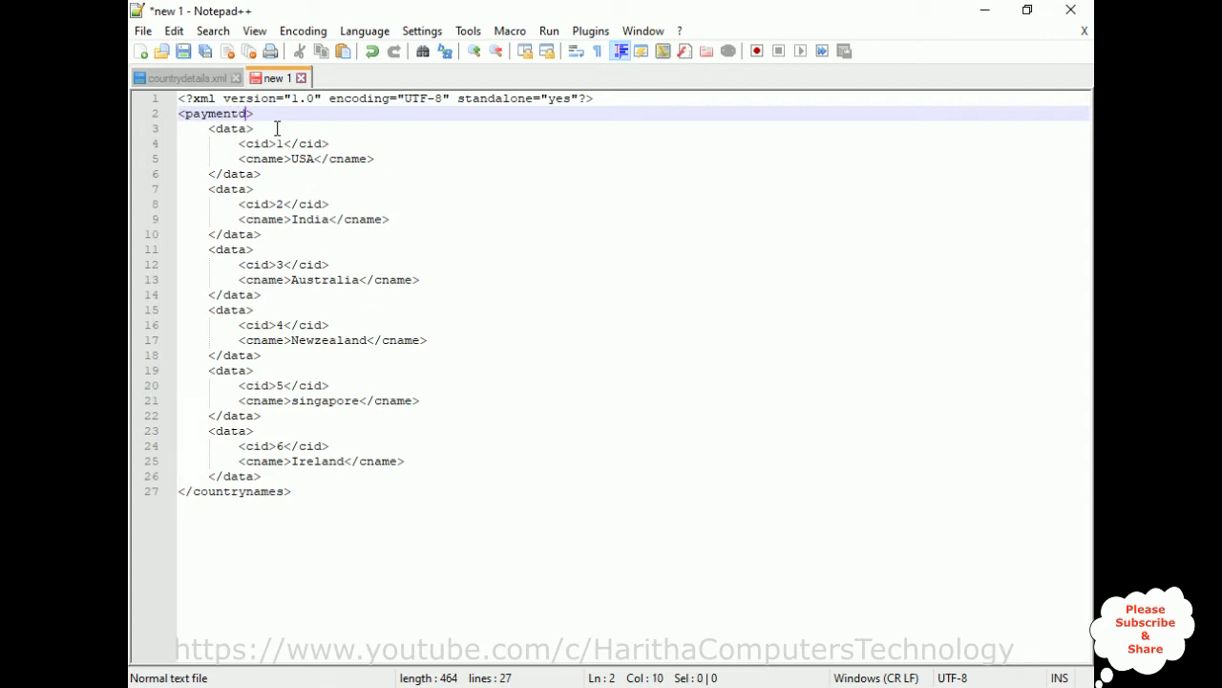
{"action": "type", "text": "tails"}
{"action": "left_click_drag", "start_coordinate": [204, 249], "coordinate": [282, 474]}
{"action": "key", "text": "Delete"}
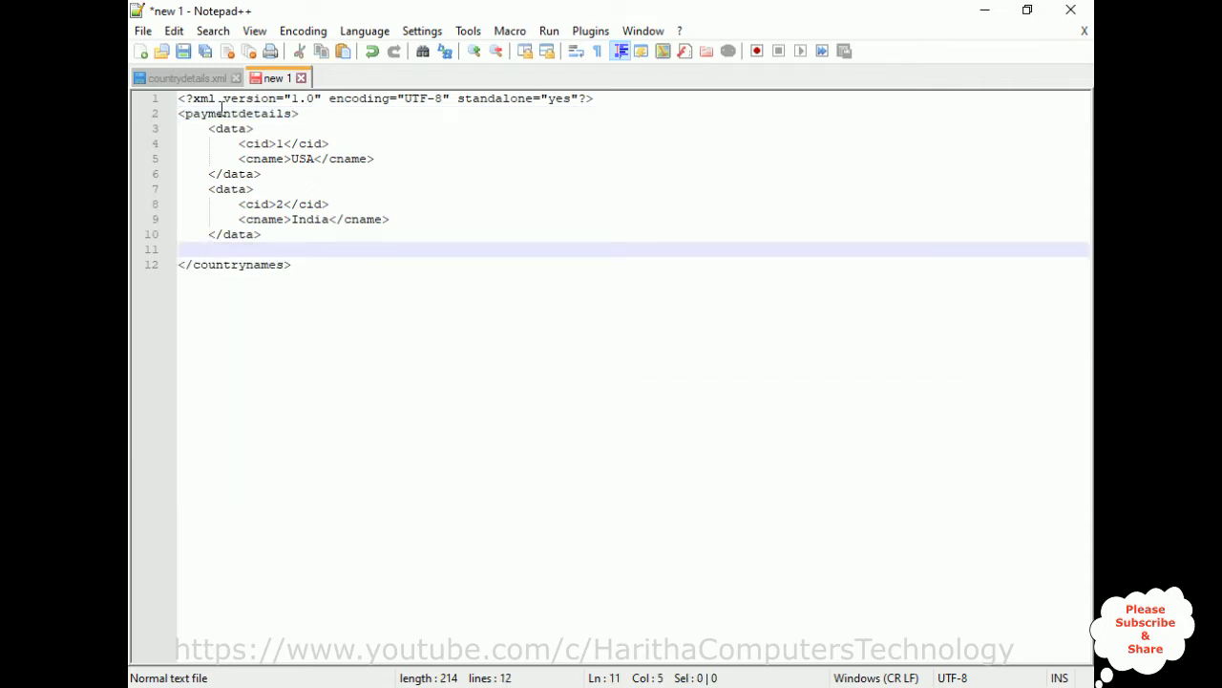
Step: Put paymentdetails in the closing root tag and remove the empty line before it
{"action": "double_click", "coordinate": [219, 114]}
{"action": "key", "text": "ctrl+c"}
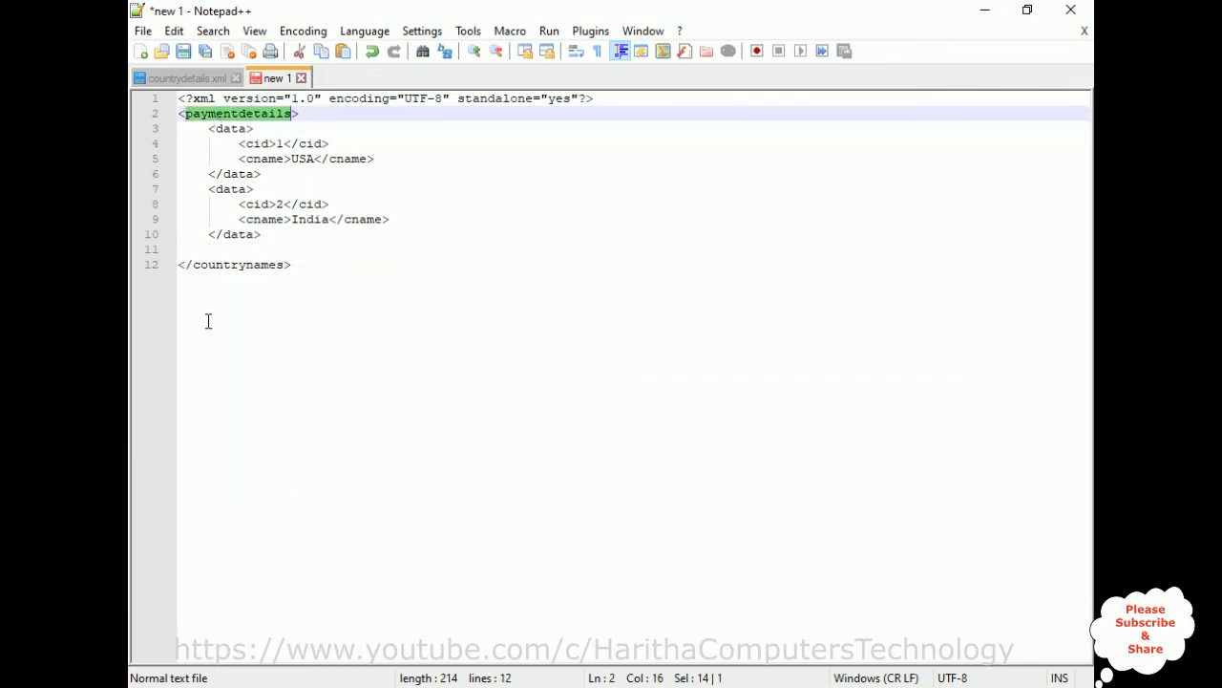
{"action": "double_click", "coordinate": [211, 265]}
{"action": "key", "text": "ctrl+v"}
{"action": "left_click", "coordinate": [271, 238]}
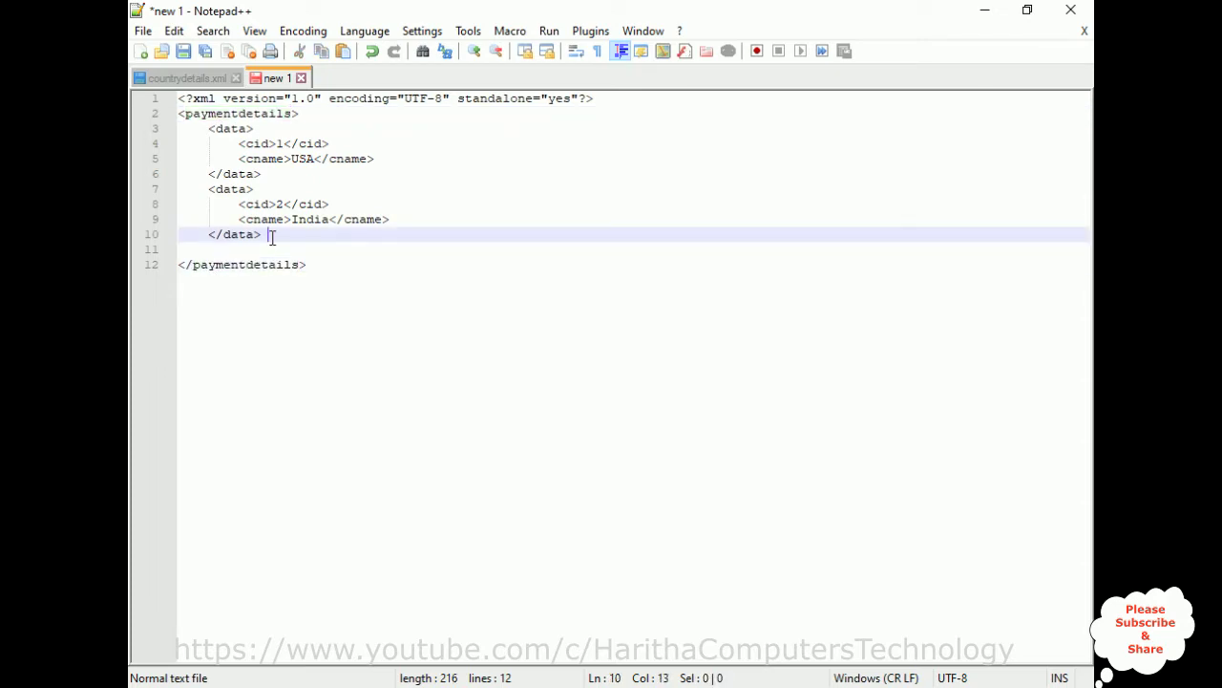
{"action": "key", "text": "Delete"}
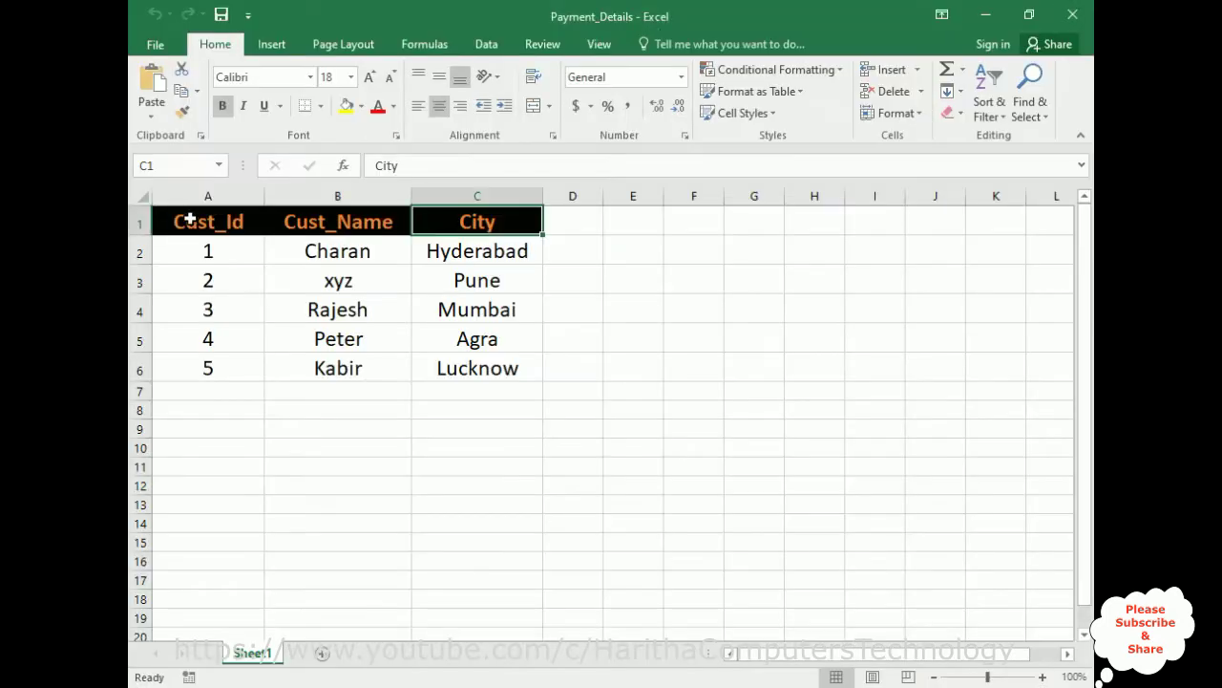
Step: Rename the cid element to Cust_Id in both tags and delete its sample value 1
{"action": "left_click", "coordinate": [179, 224]}
{"action": "double_click", "coordinate": [172, 222]}
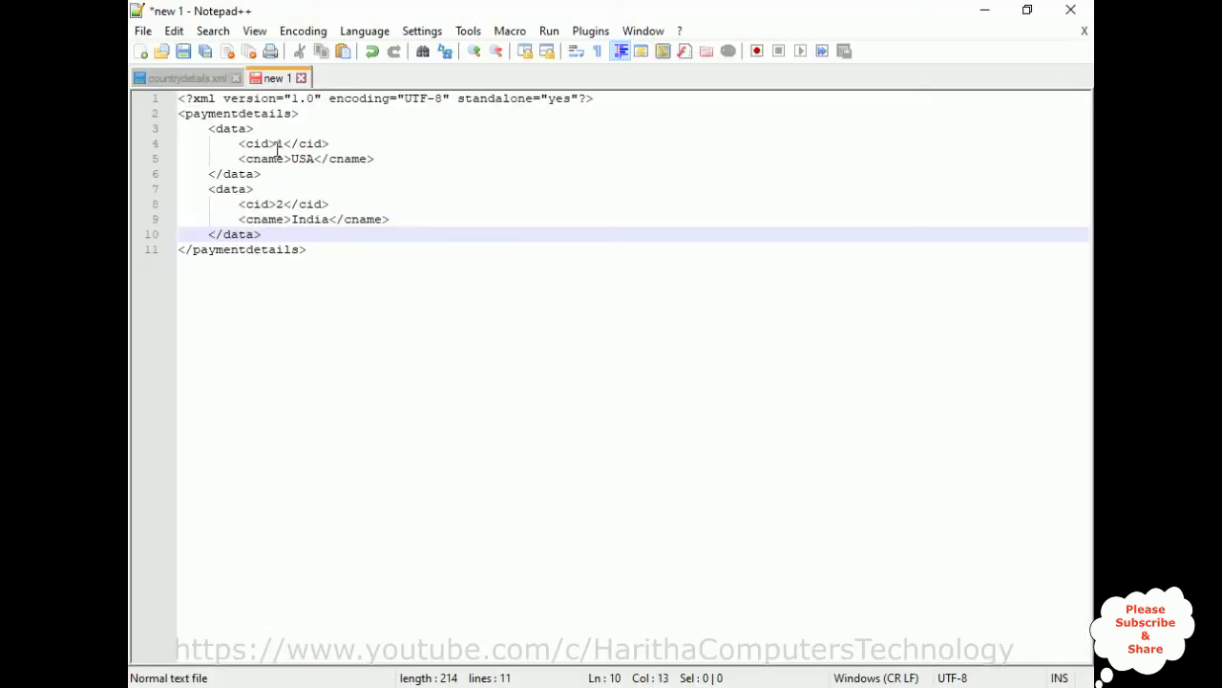
{"action": "double_click", "coordinate": [253, 144]}
{"action": "type", "text": "Cust_Id"}
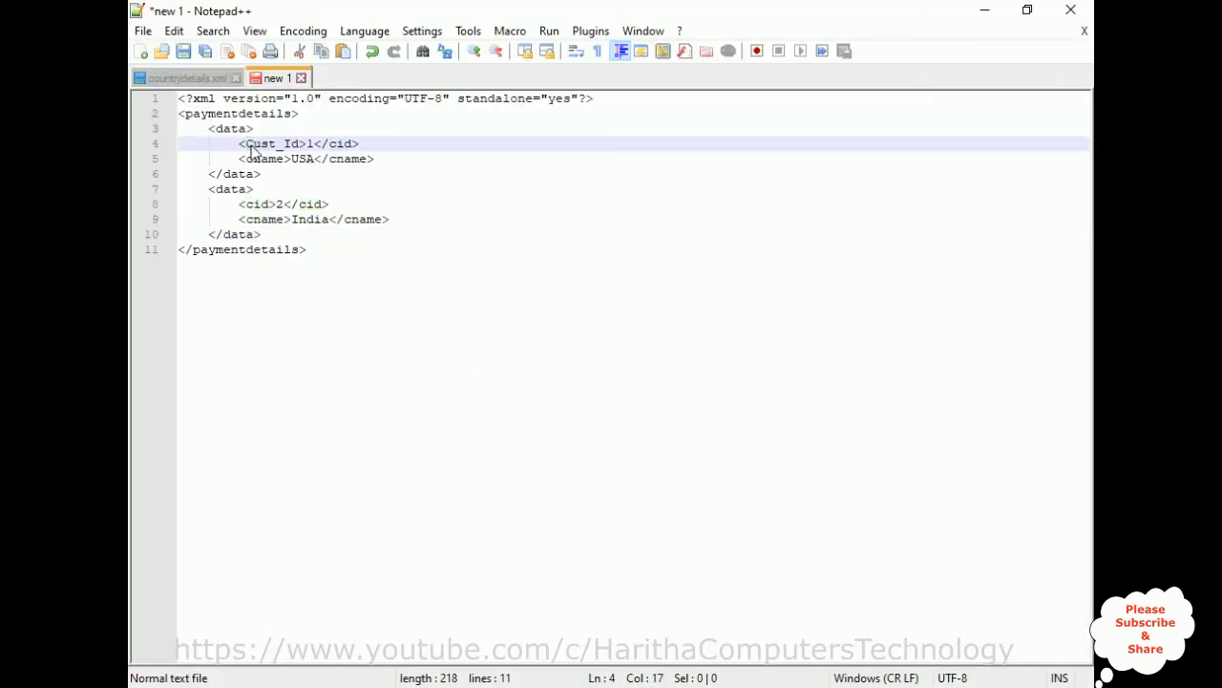
{"action": "double_click", "coordinate": [310, 146]}
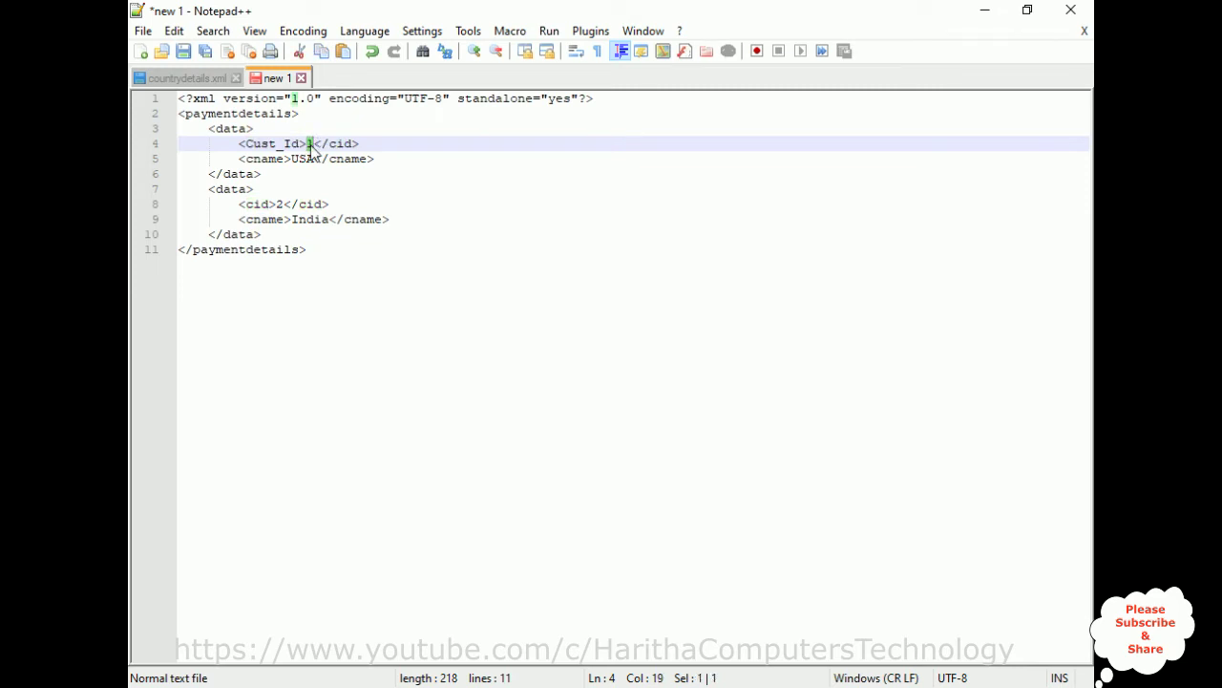
{"action": "key", "text": "Delete"}
{"action": "key", "text": "Right"}
{"action": "key", "text": "Right"}
{"action": "key", "text": "Delete"}
{"action": "key", "text": "Delete"}
{"action": "type", "text": "Cust_Id"}
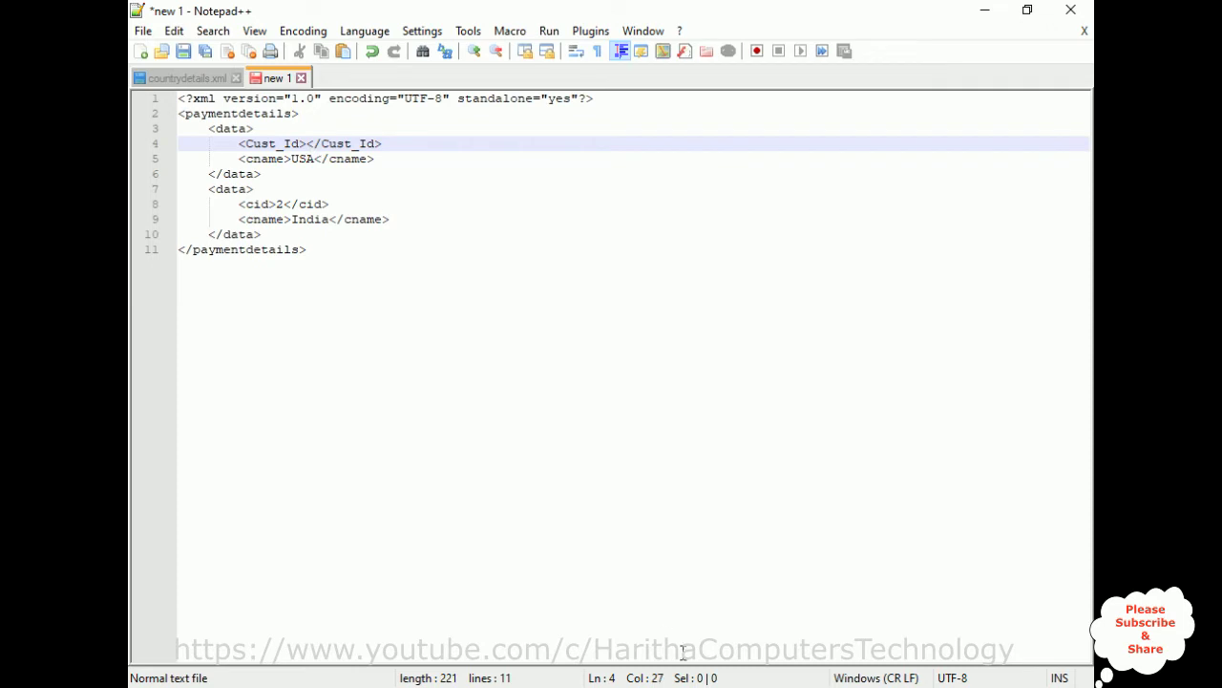
Step: Rename cname to Cust_Name in both tags, clear the value USA, and start a new line
{"action": "key", "text": "alt+Tab"}
{"action": "left_click", "coordinate": [285, 223]}
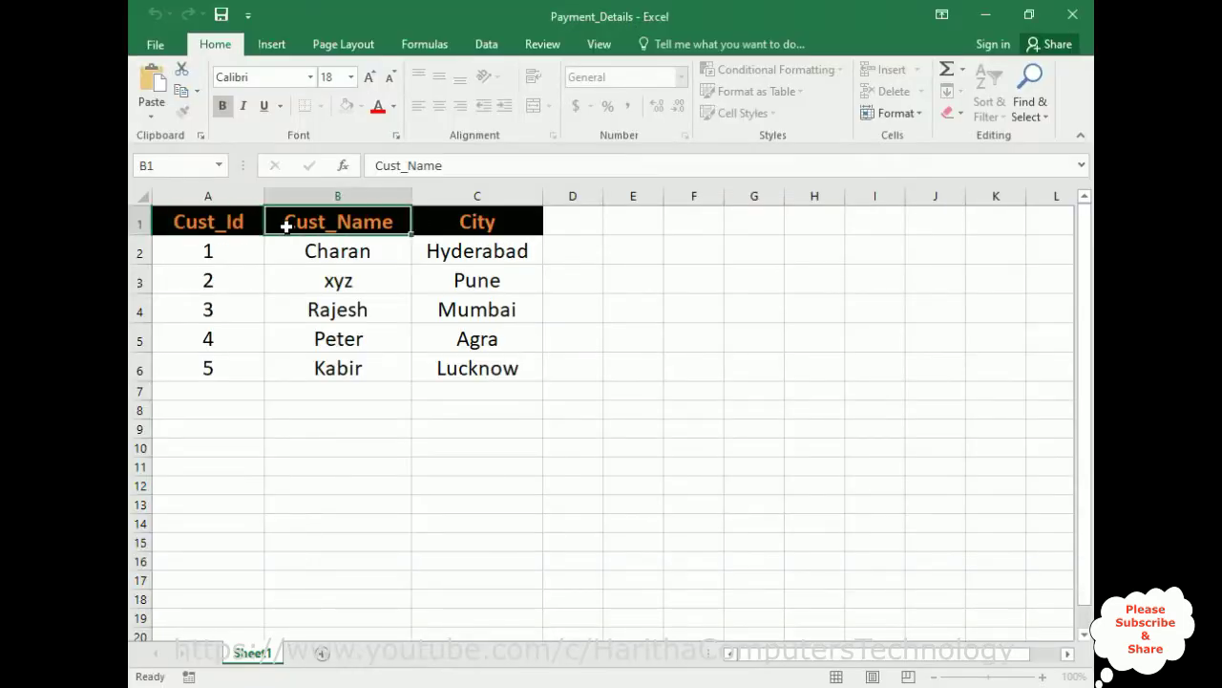
{"action": "double_click", "coordinate": [285, 223]}
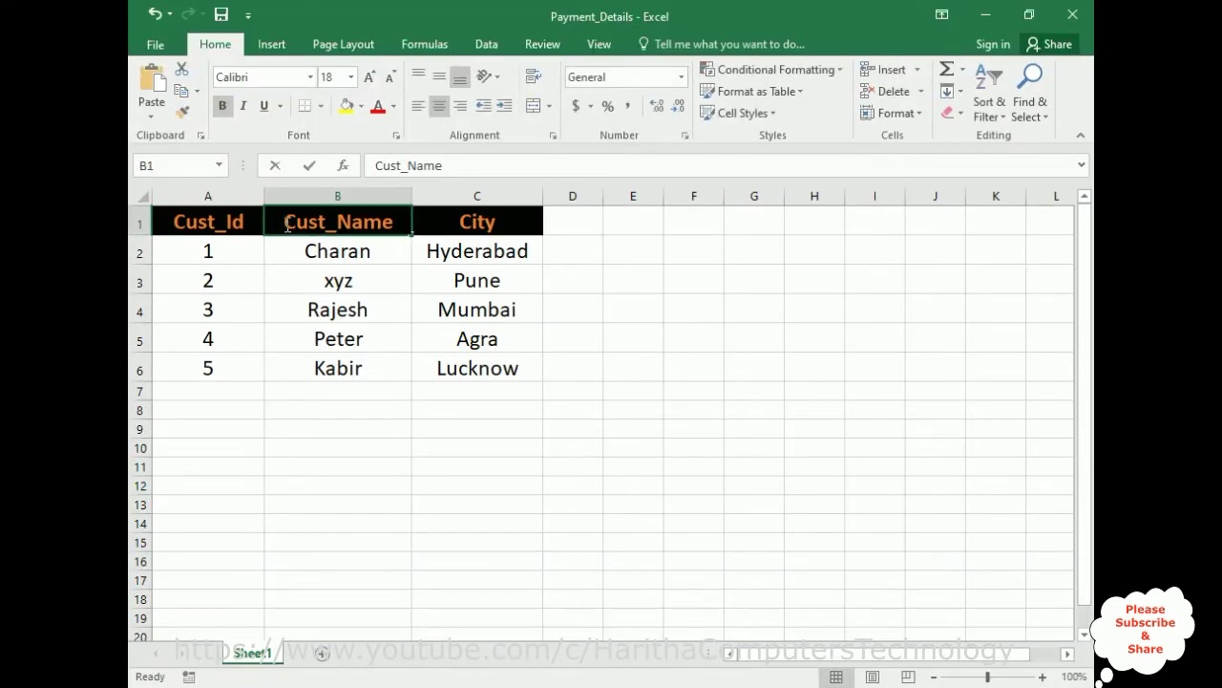
{"action": "double_click", "coordinate": [392, 222]}
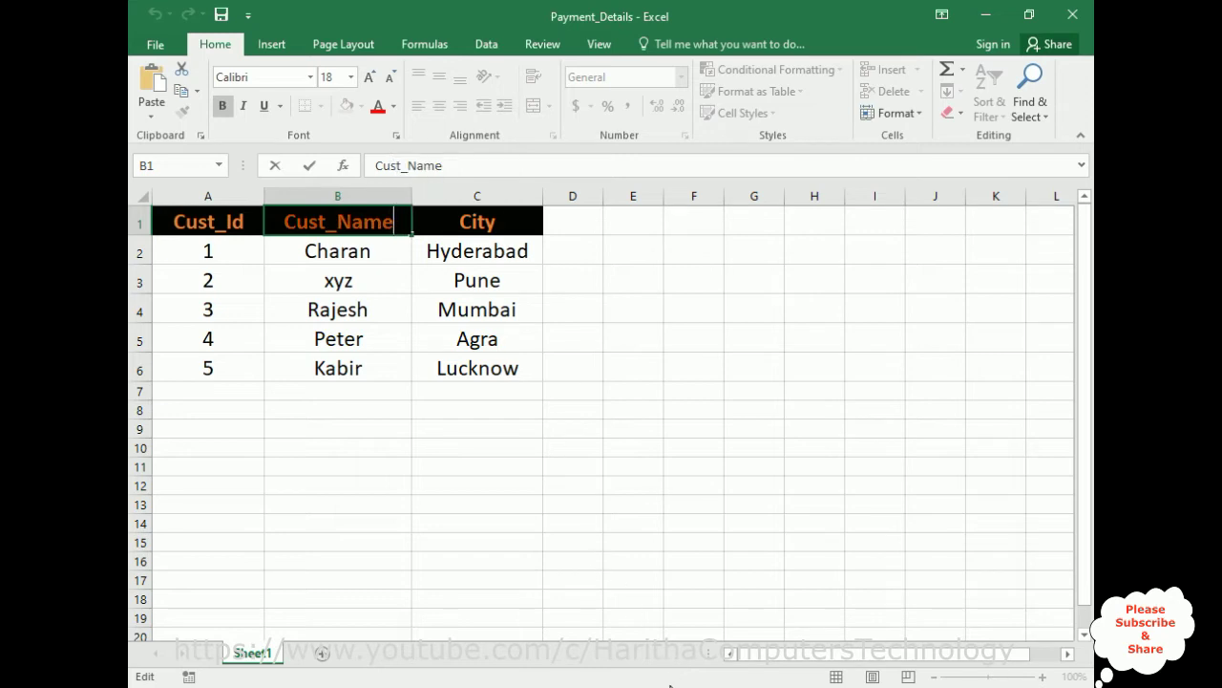
{"action": "key", "text": "alt+Tab"}
{"action": "double_click", "coordinate": [270, 159]}
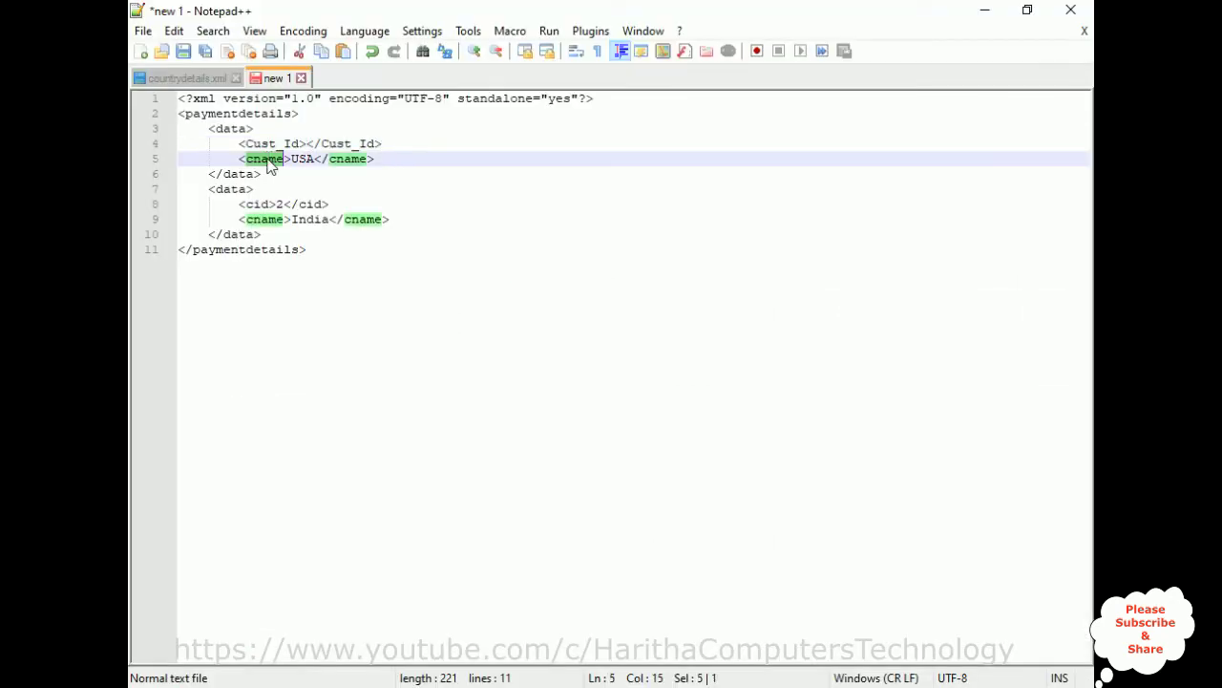
{"action": "type", "text": "Cust_Name"}
{"action": "double_click", "coordinate": [374, 159]}
{"action": "type", "text": "Cust_Name"}
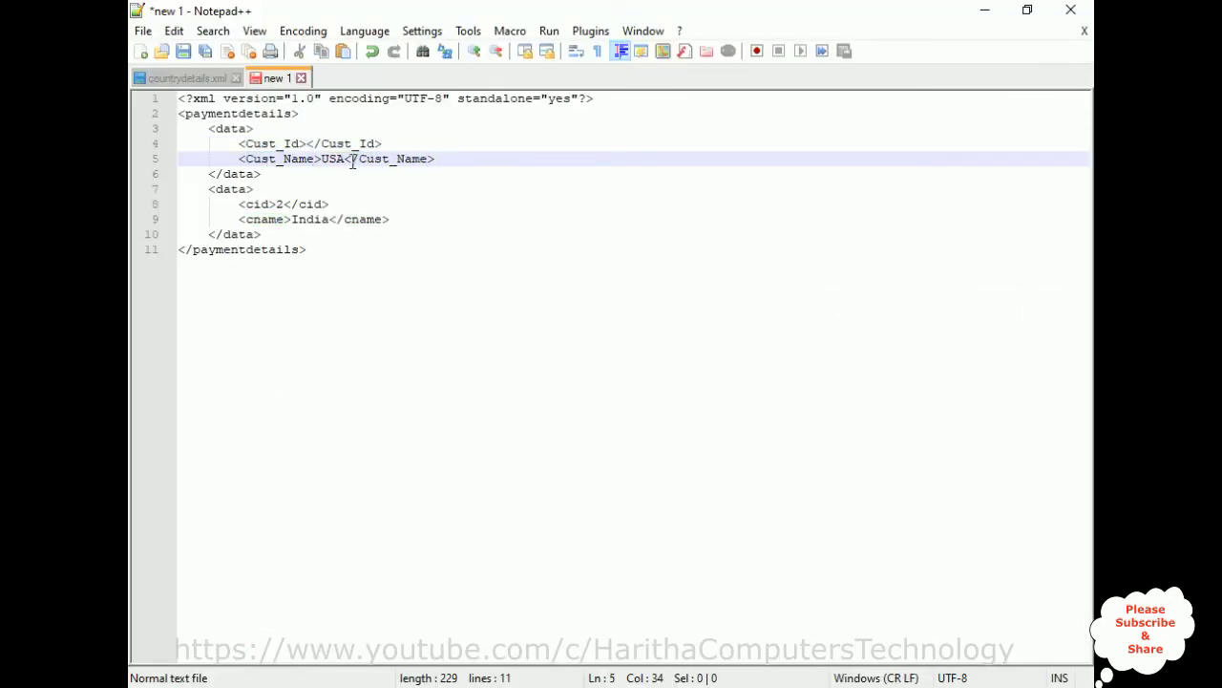
{"action": "double_click", "coordinate": [334, 159]}
{"action": "key", "text": "BackSpace"}
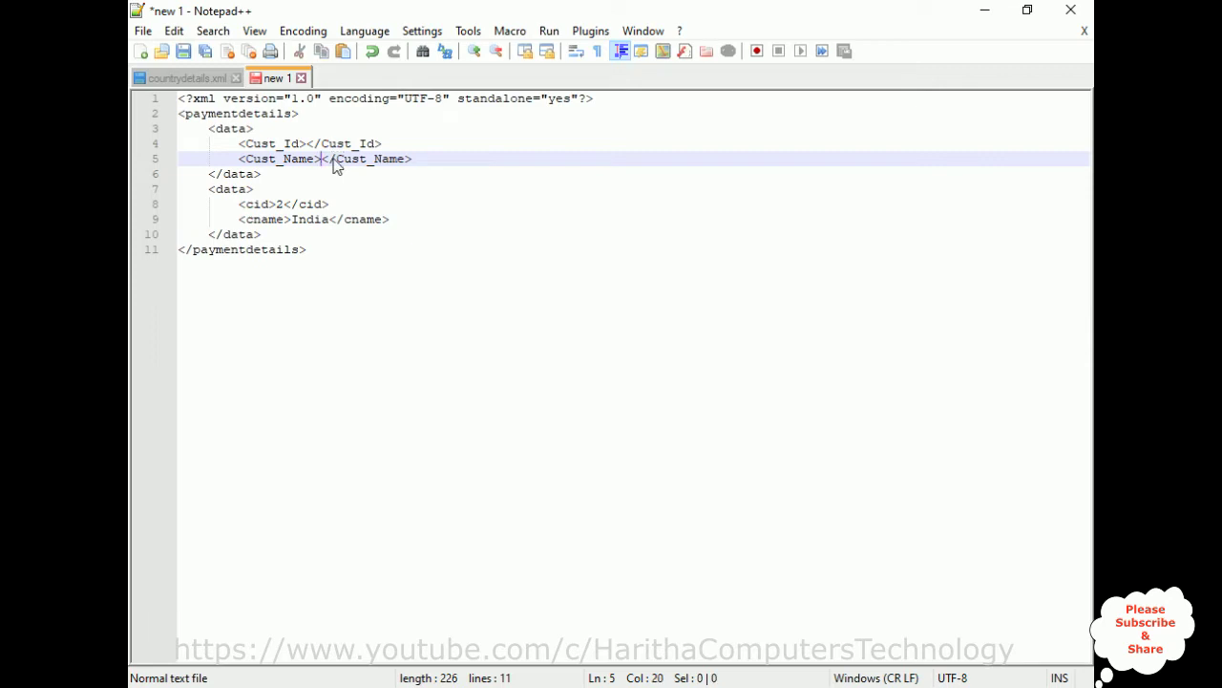
{"action": "left_click", "coordinate": [432, 158]}
{"action": "key", "text": "Return"}
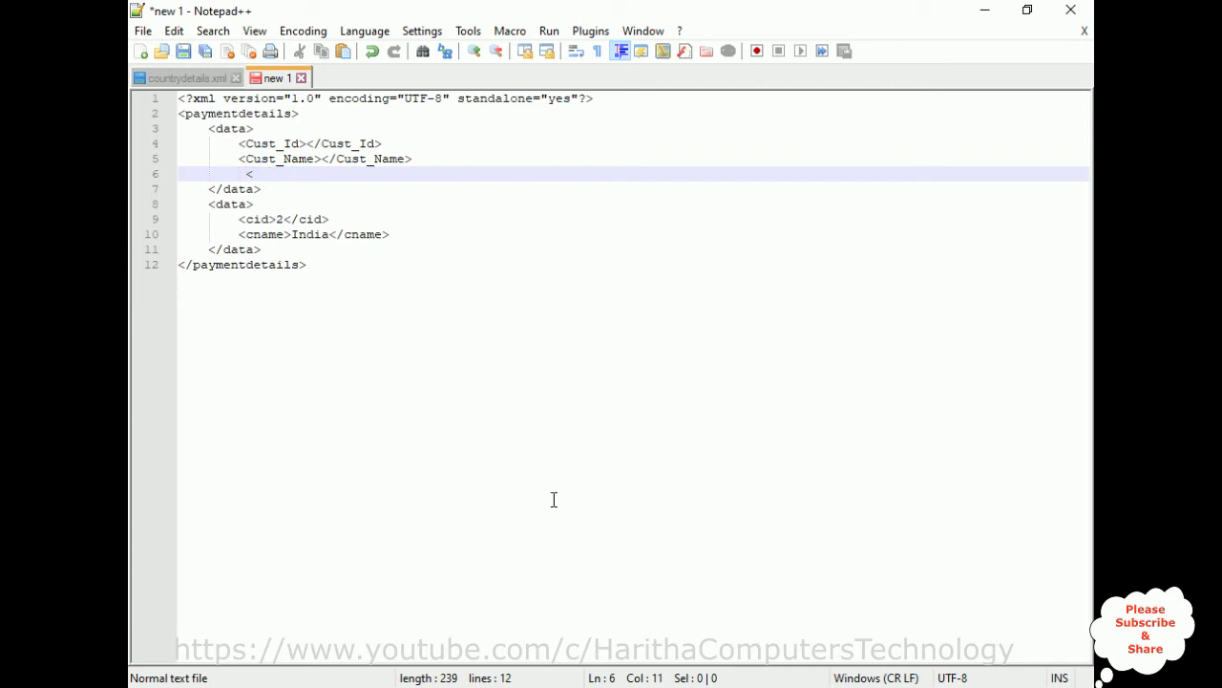
Step: Add an empty City element after Cust_Name, matching header C1
{"action": "key", "text": "alt+Tab"}
{"action": "left_click", "coordinate": [471, 221]}
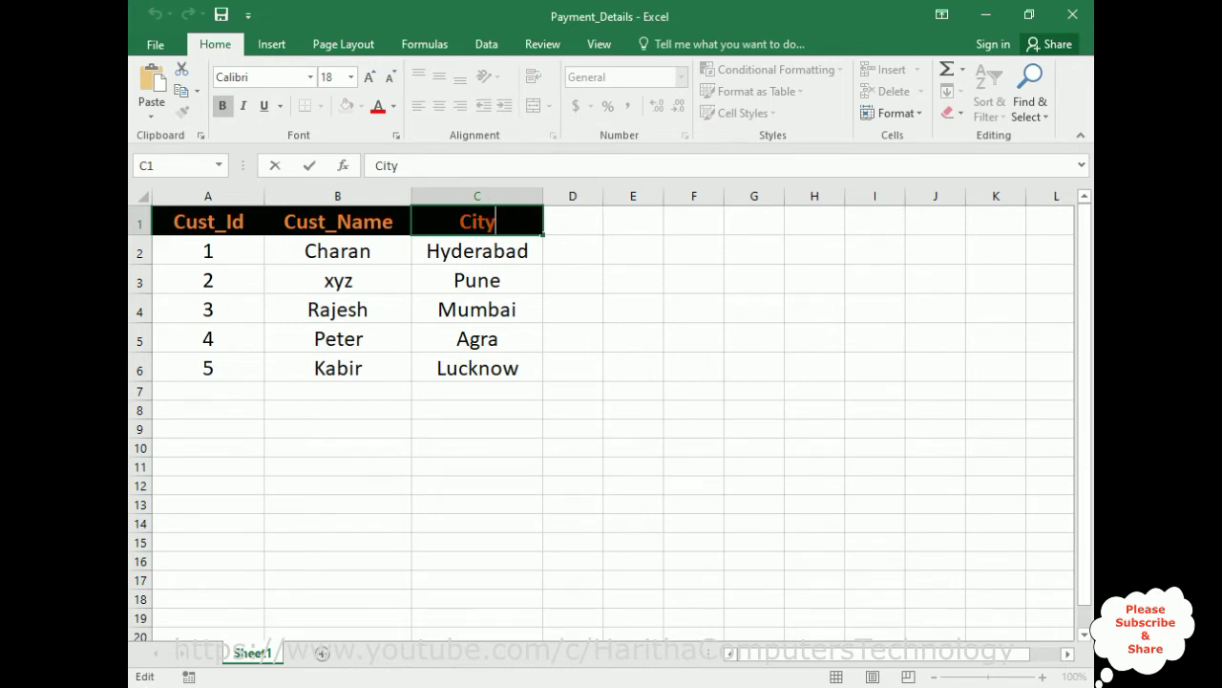
{"action": "key", "text": "alt+Tab"}
{"action": "type", "text": "City"}
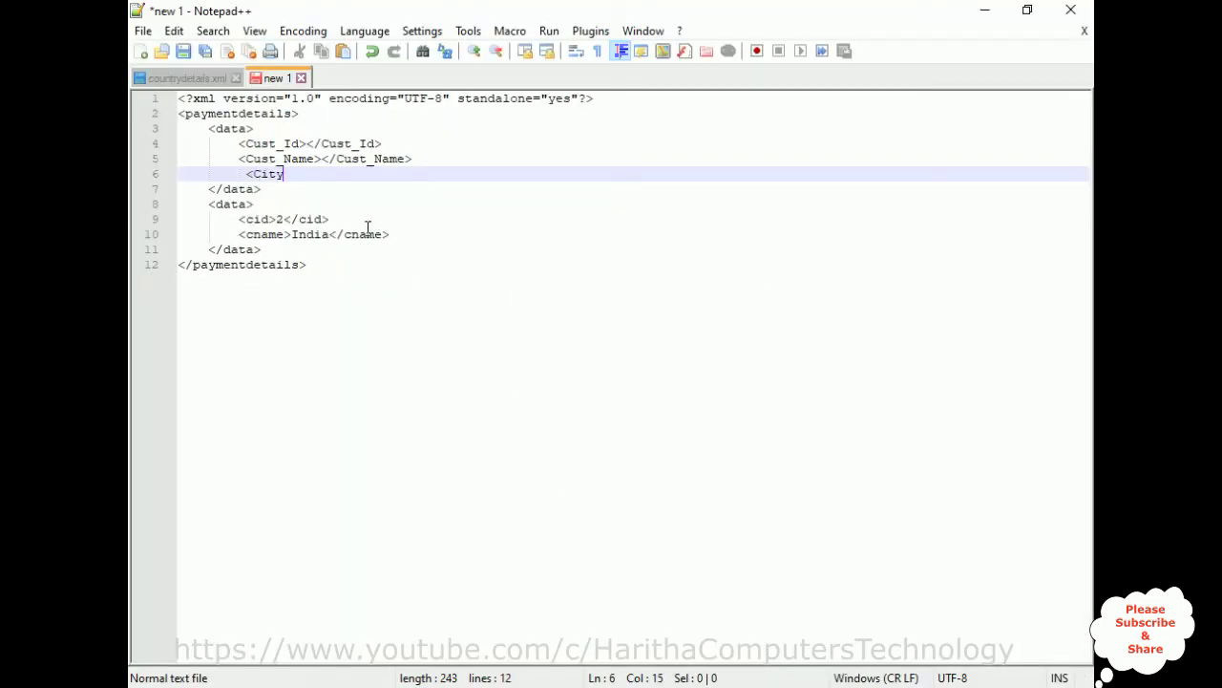
{"action": "type", "text": "></City"}
Step: Replace the second record's old cid and cname lines with the three new elements
{"action": "key", "text": "Down"}
{"action": "key", "text": "Up"}
{"action": "key", "text": "Up"}
{"action": "key", "text": "Up"}
{"action": "key", "text": "Home"}
{"action": "key", "text": "shift+Down"}
{"action": "key", "text": "shift+Down"}
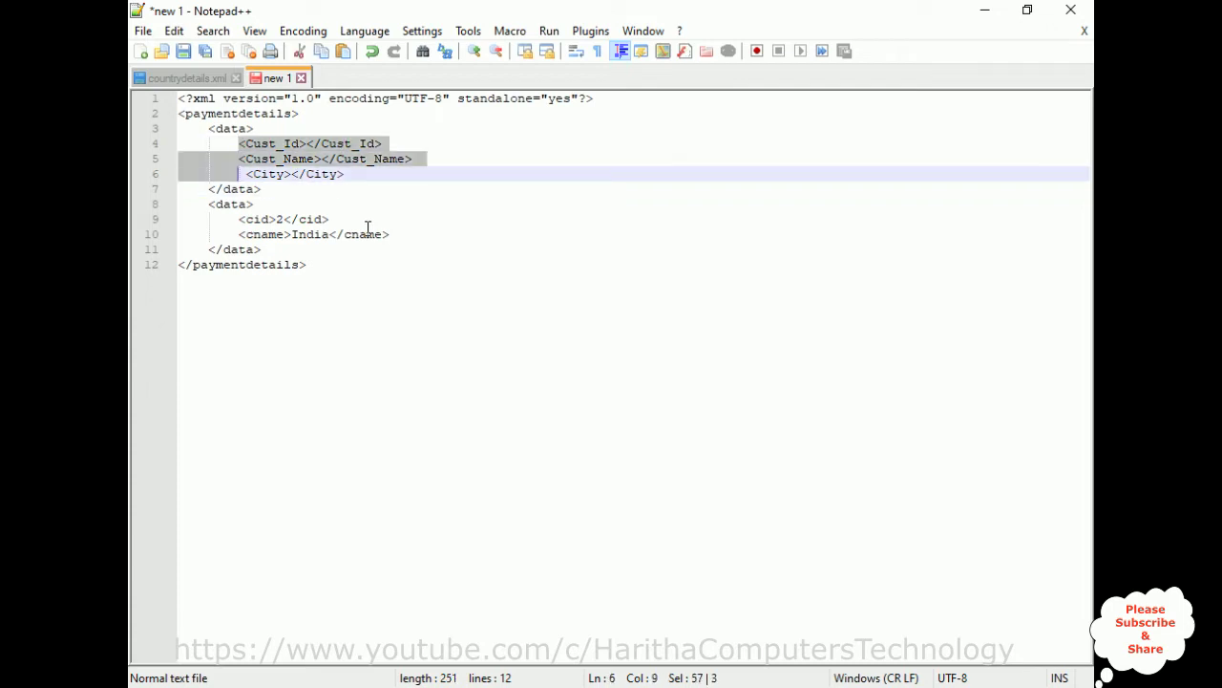
{"action": "key", "text": "shift+End"}
{"action": "key", "text": "ctrl+c"}
{"action": "key", "text": "Down"}
{"action": "key", "text": "Down"}
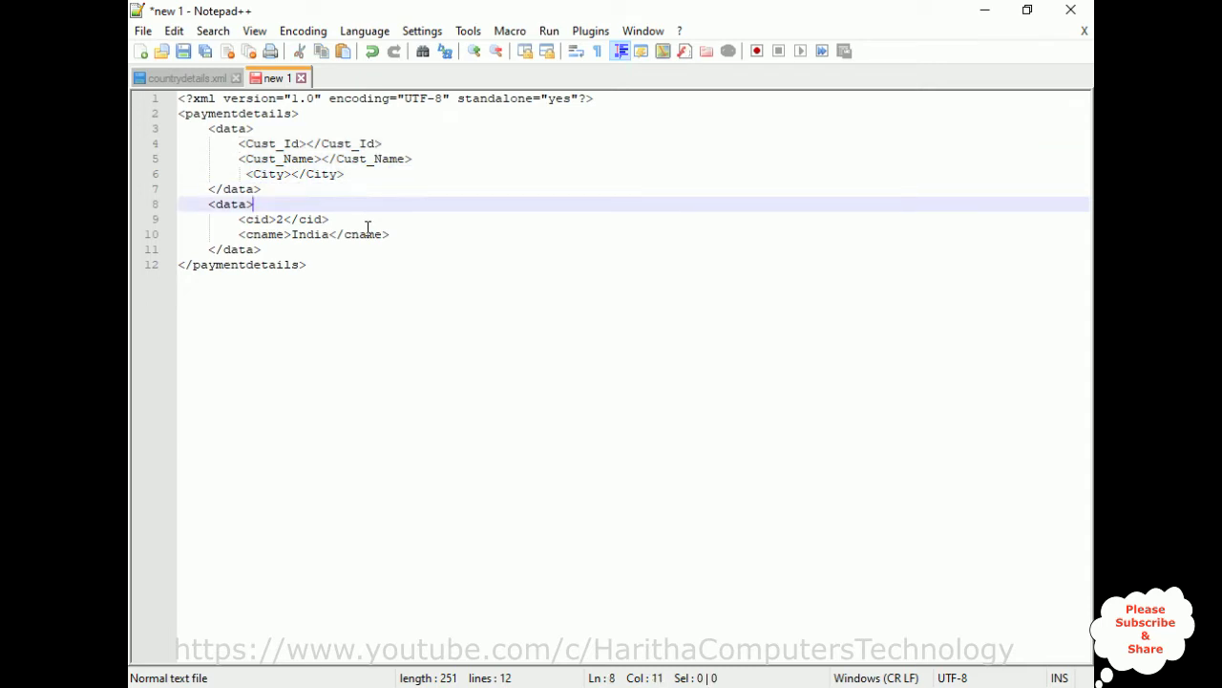
{"action": "key", "text": "Down"}
{"action": "key", "text": "Home"}
{"action": "key", "text": "shift+Down"}
{"action": "key", "text": "shift+End"}
{"action": "key", "text": "Delete"}
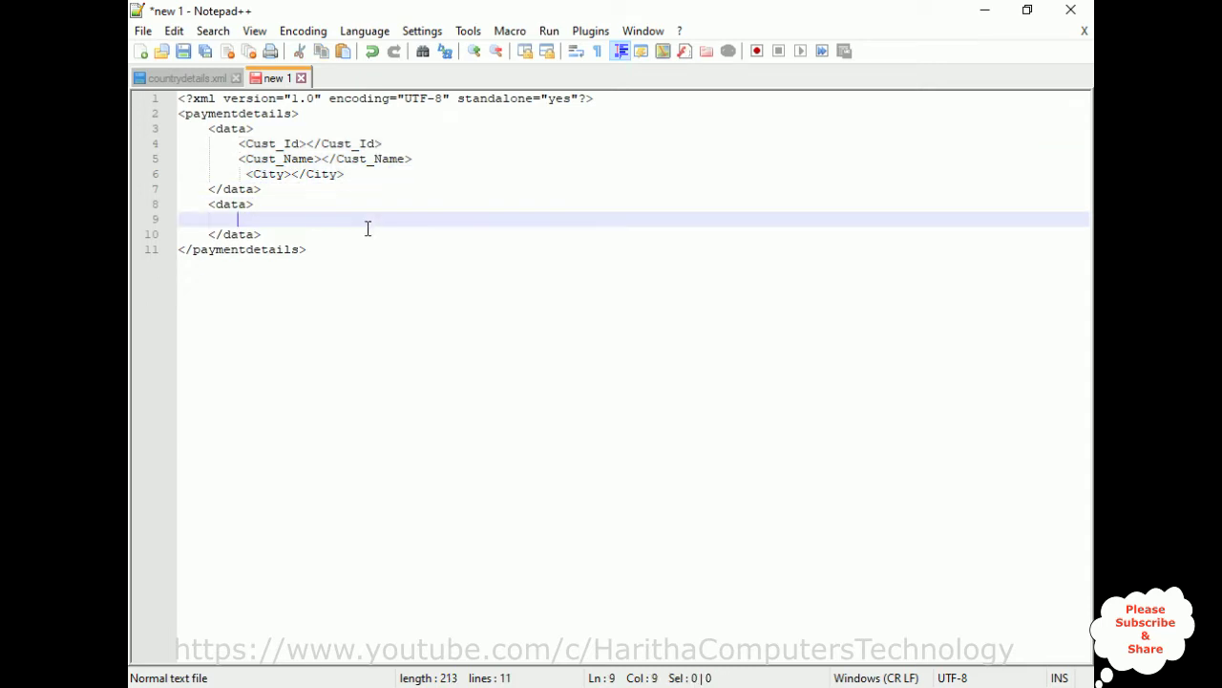
{"action": "key", "text": "ctrl+v"}
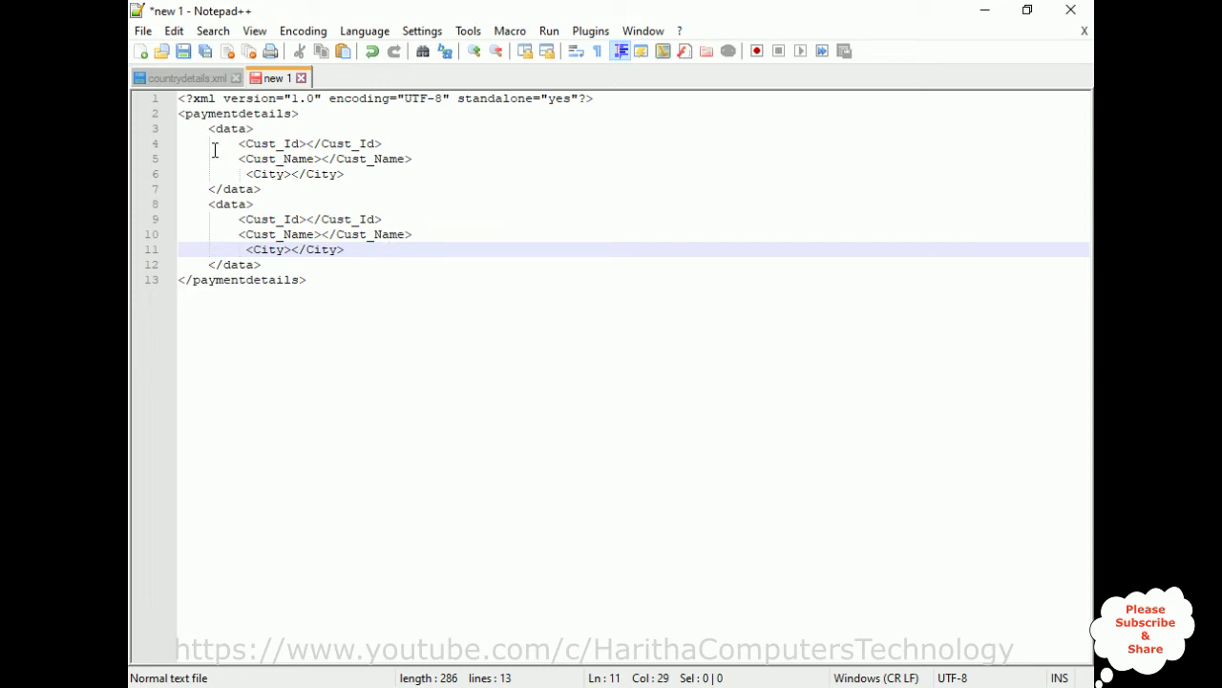
Step: Compare the XML elements against the Payment_Details sheet headers
{"action": "key", "text": "alt+Tab"}
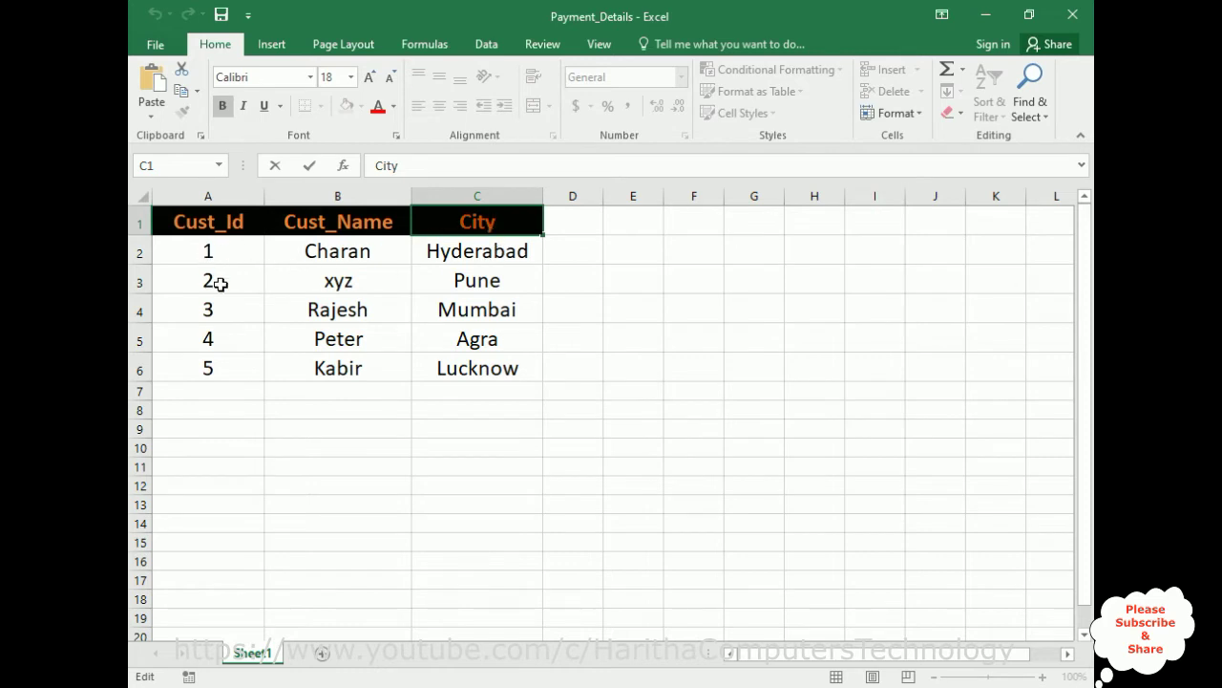
{"action": "key", "text": "alt+Tab"}
{"action": "key", "text": "F2"}
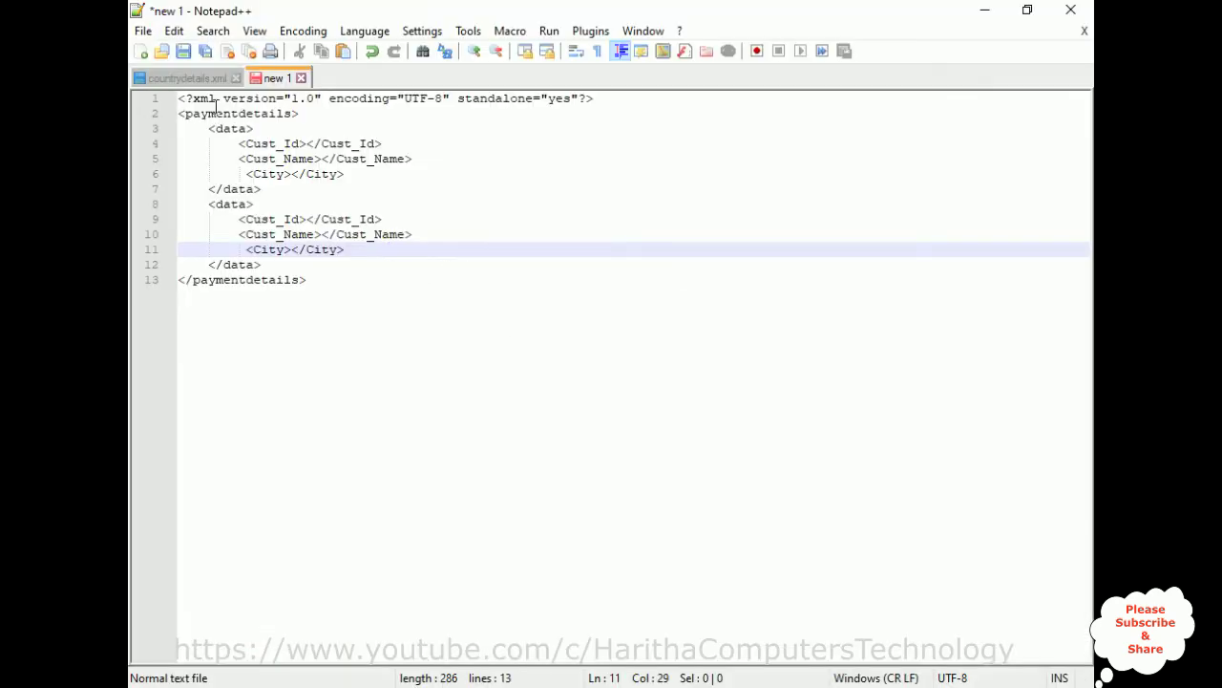
Step: Save the edited XML as payment.xml inside the desktop's Excel_Files folder
{"action": "left_click", "coordinate": [183, 50]}
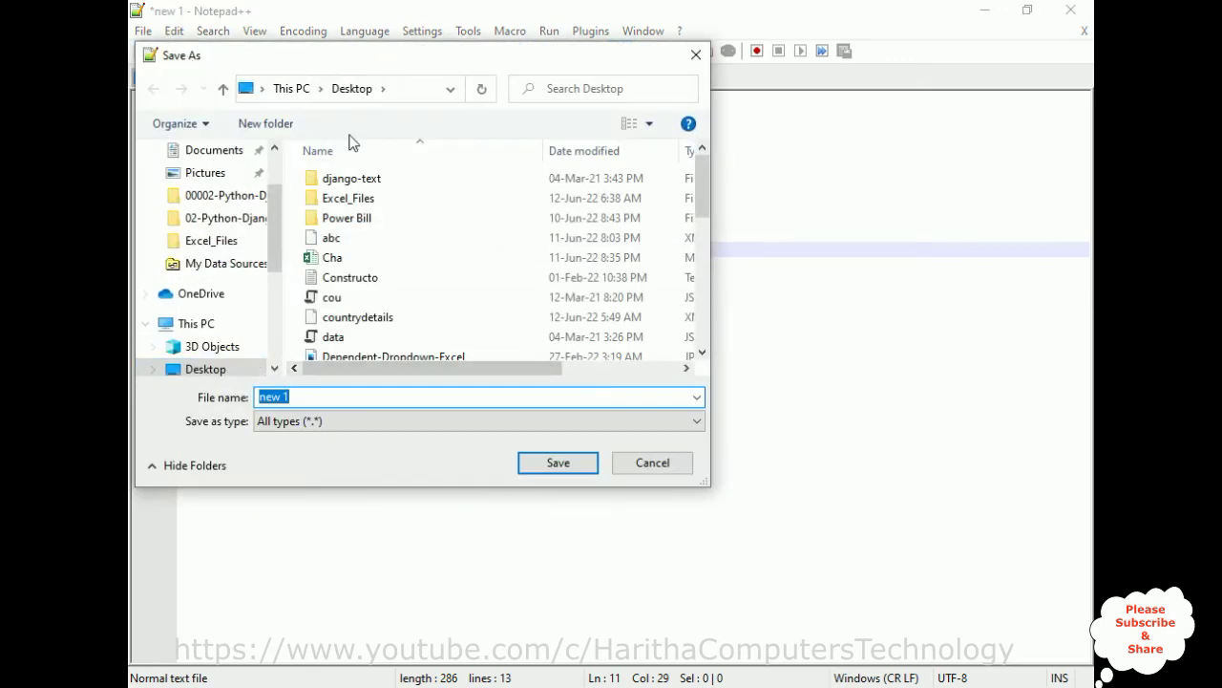
{"action": "left_click", "coordinate": [325, 199]}
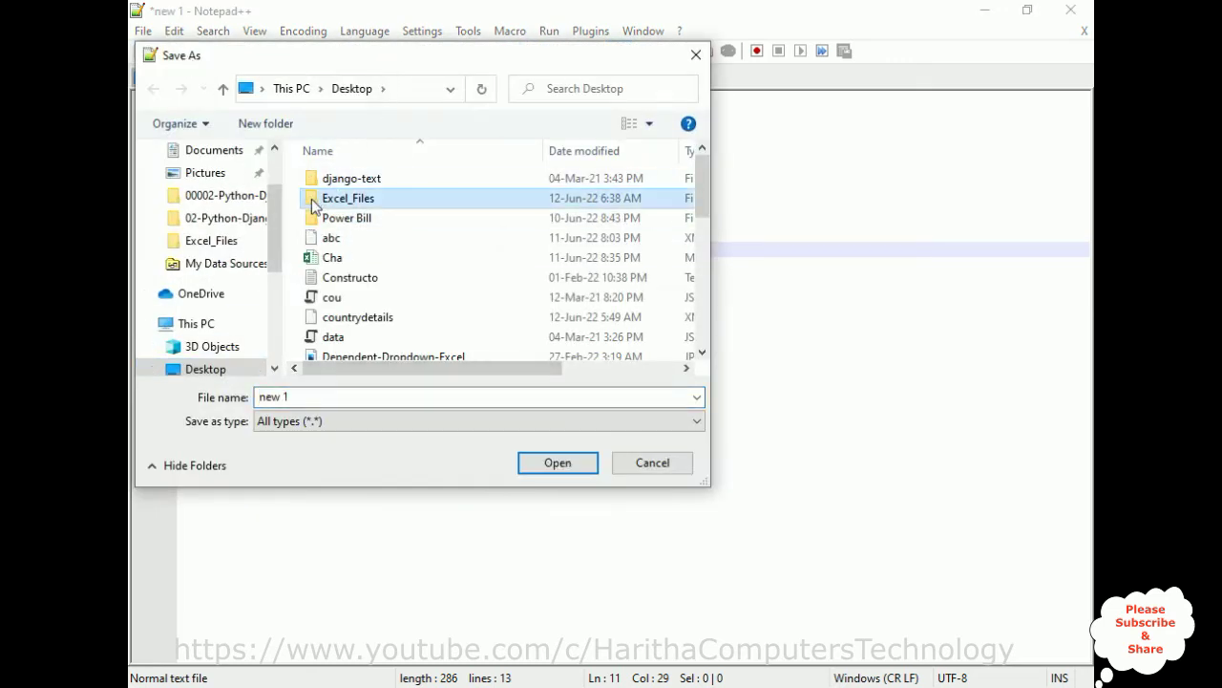
{"action": "double_click", "coordinate": [317, 200]}
{"action": "left_click", "coordinate": [300, 397]}
{"action": "double_click", "coordinate": [300, 397]}
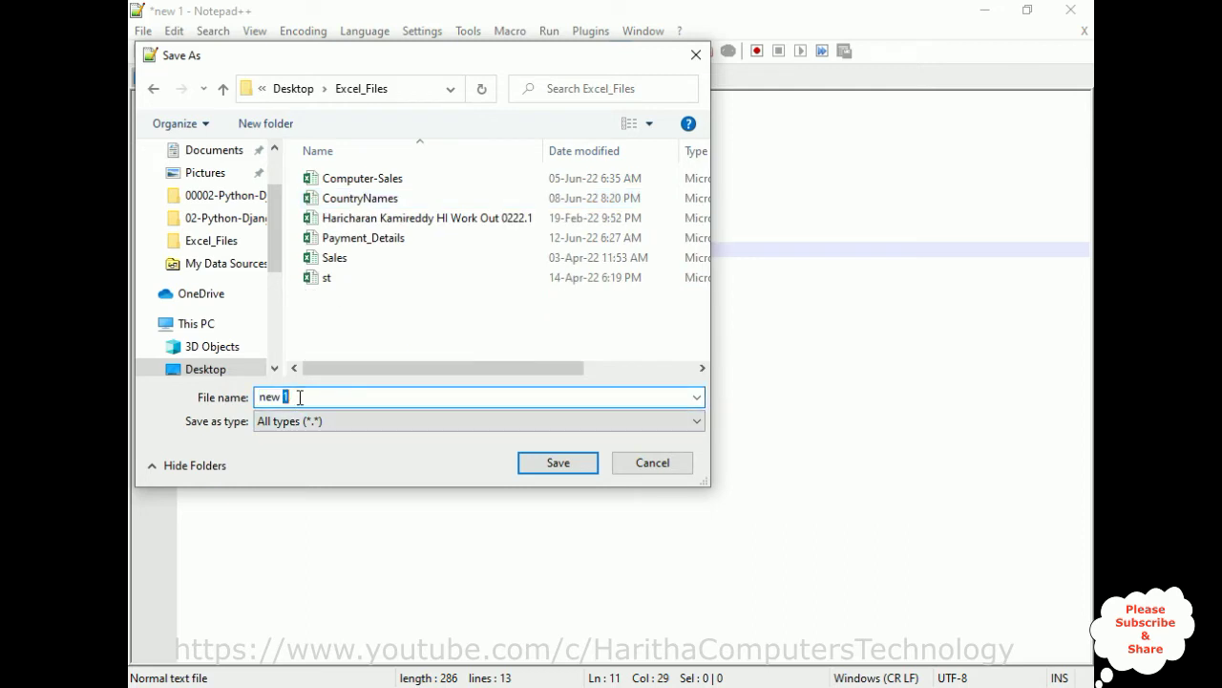
{"action": "left_click_drag", "start_coordinate": [303, 397], "coordinate": [250, 397]}
{"action": "type", "text": "pa"}
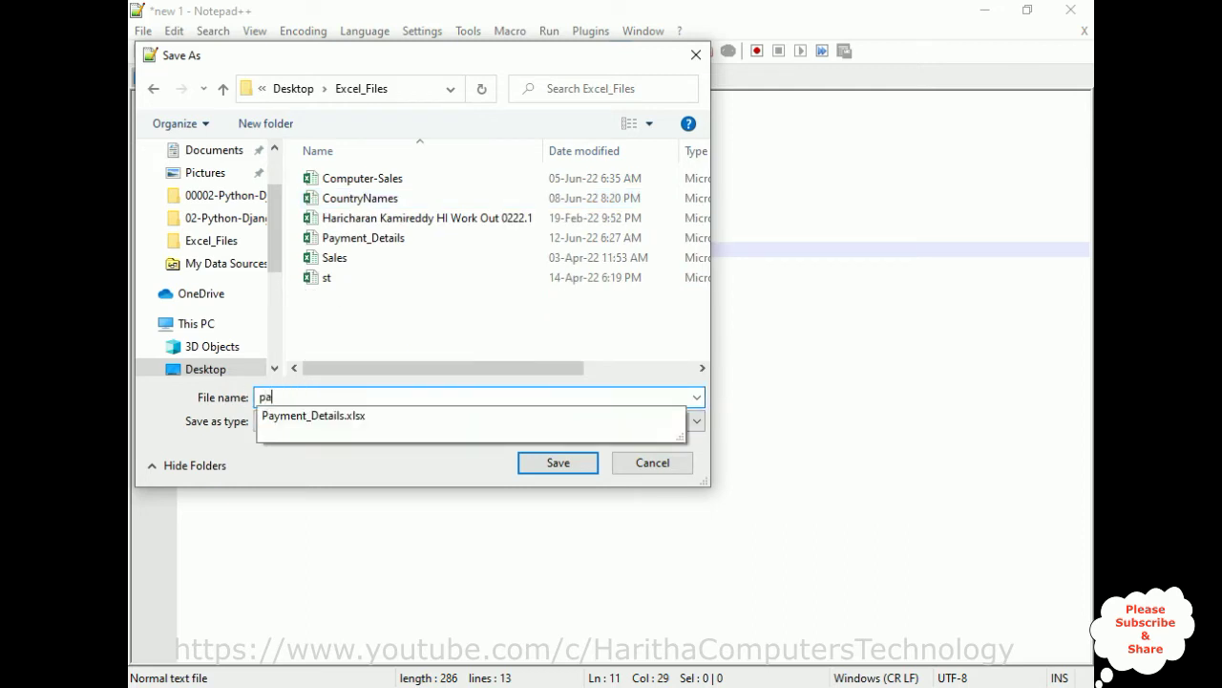
{"action": "type", "text": "yment.xml"}
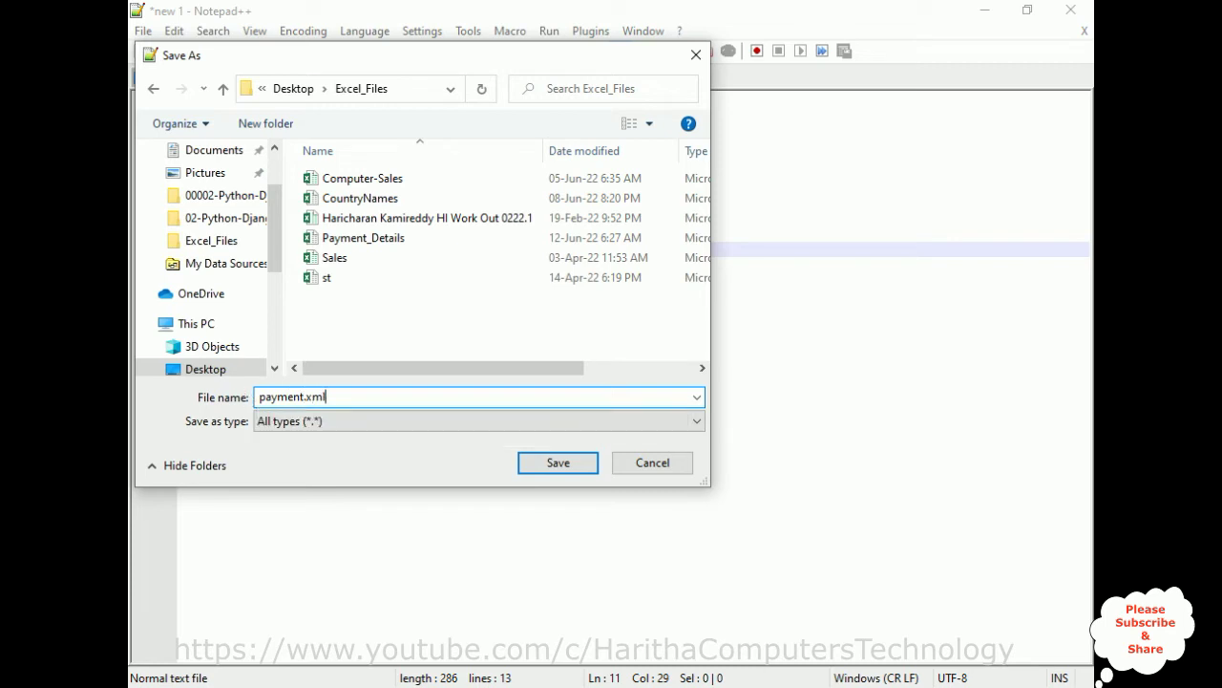
{"action": "left_click", "coordinate": [558, 463]}
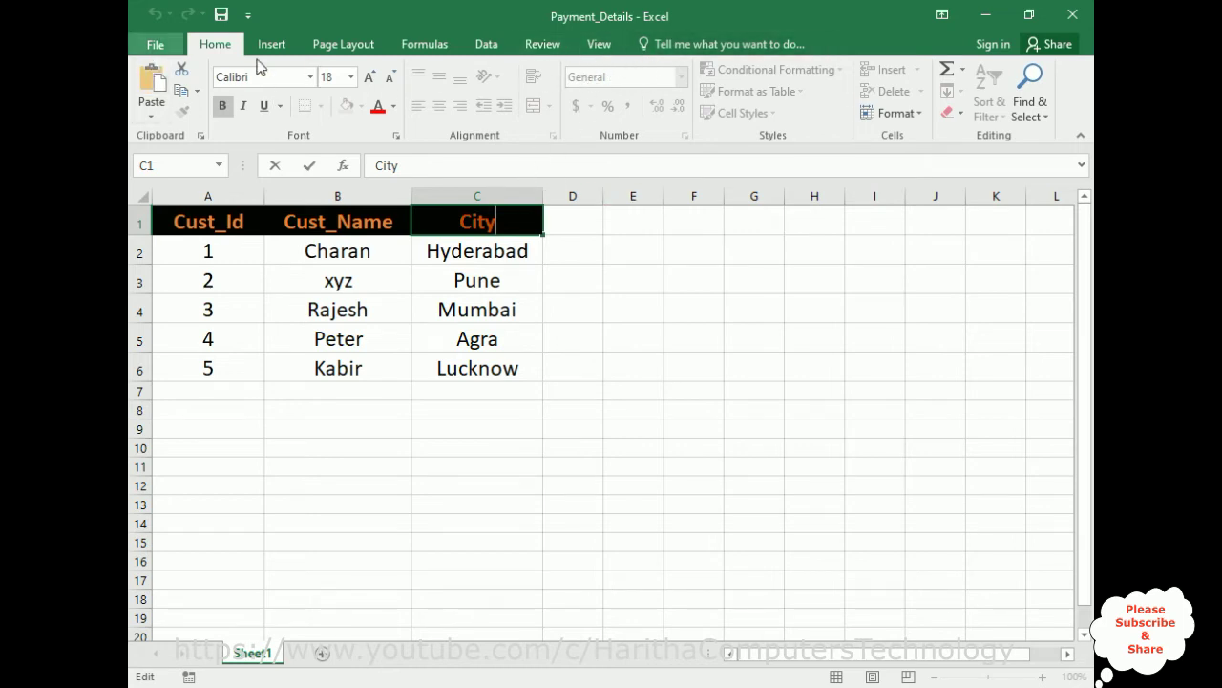
Step: Tick Developer under Main Tabs in Excel Options' Customize Ribbon, then show the Developer tab
{"action": "left_click", "coordinate": [156, 46]}
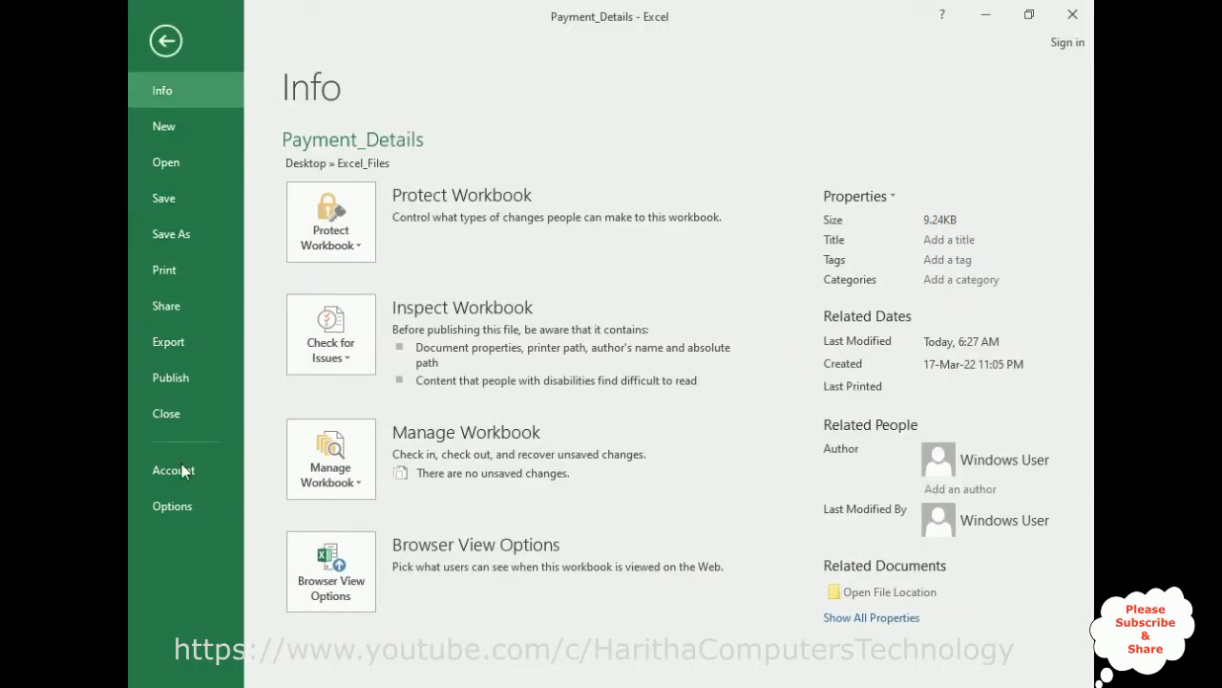
{"action": "left_click", "coordinate": [187, 516]}
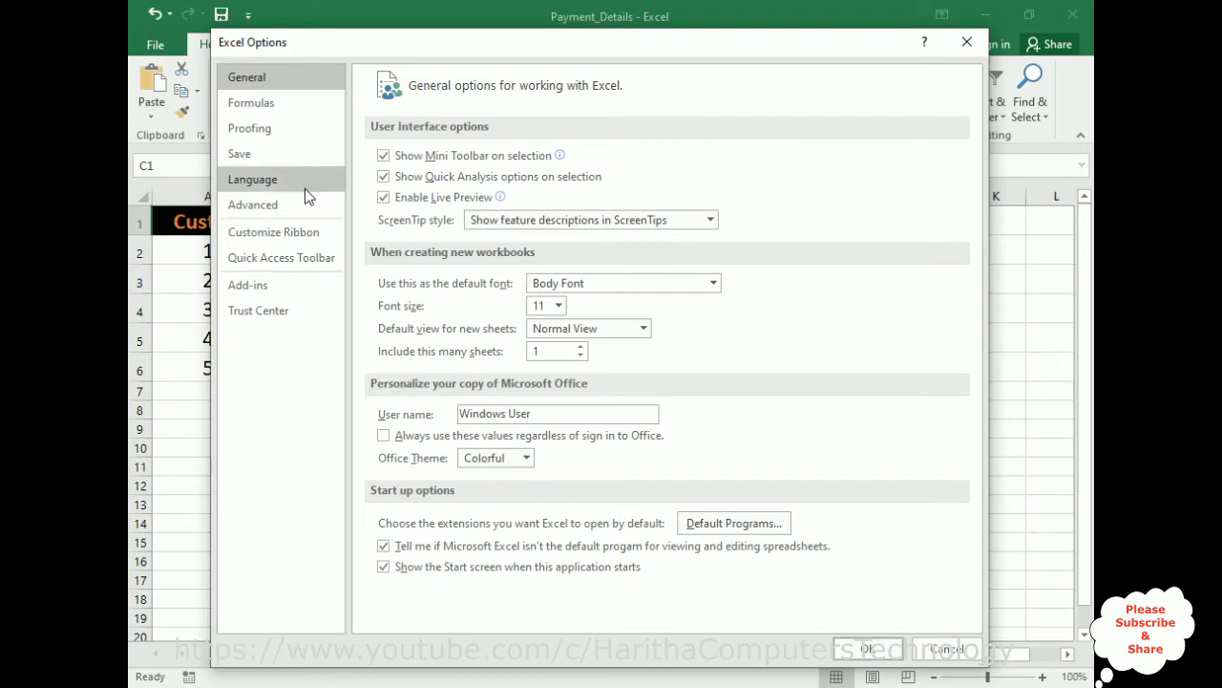
{"action": "left_click", "coordinate": [258, 239]}
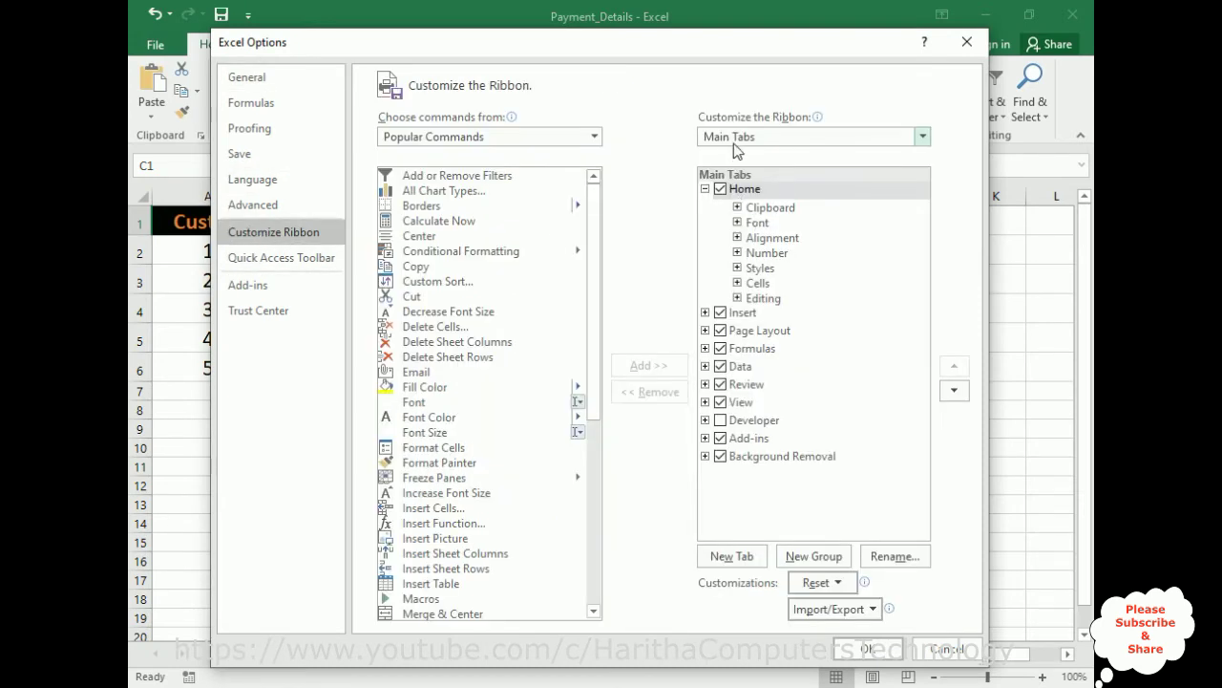
{"action": "left_click", "coordinate": [721, 423]}
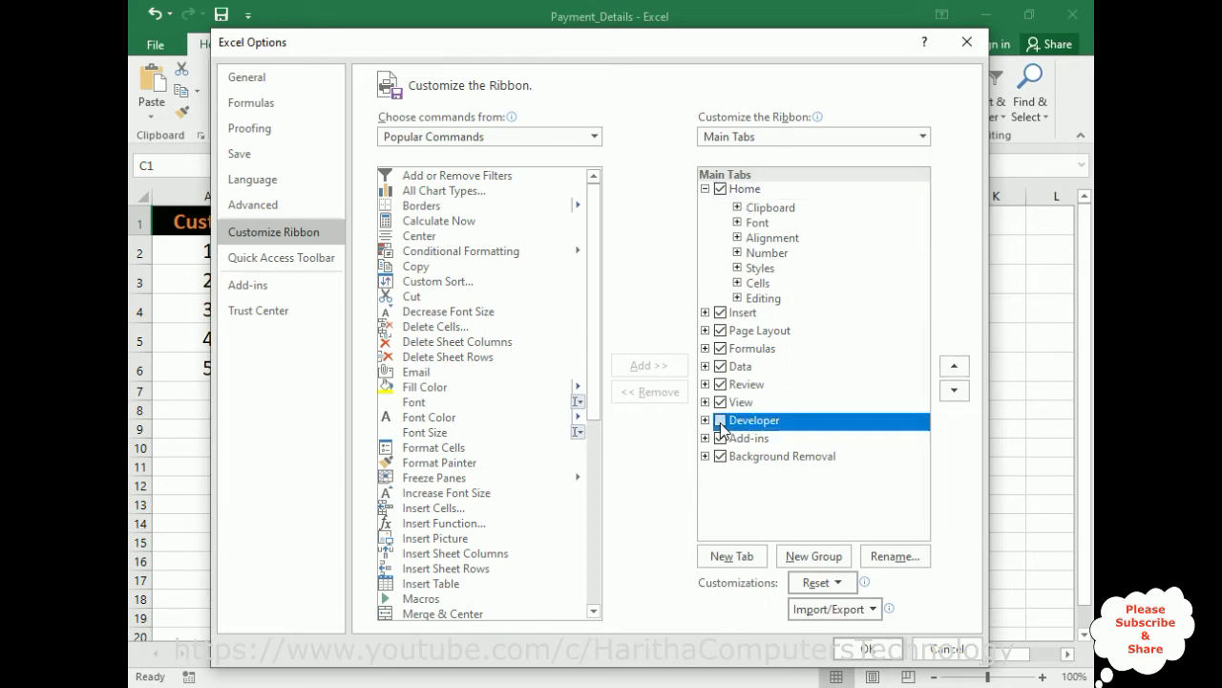
{"action": "left_click", "coordinate": [867, 650]}
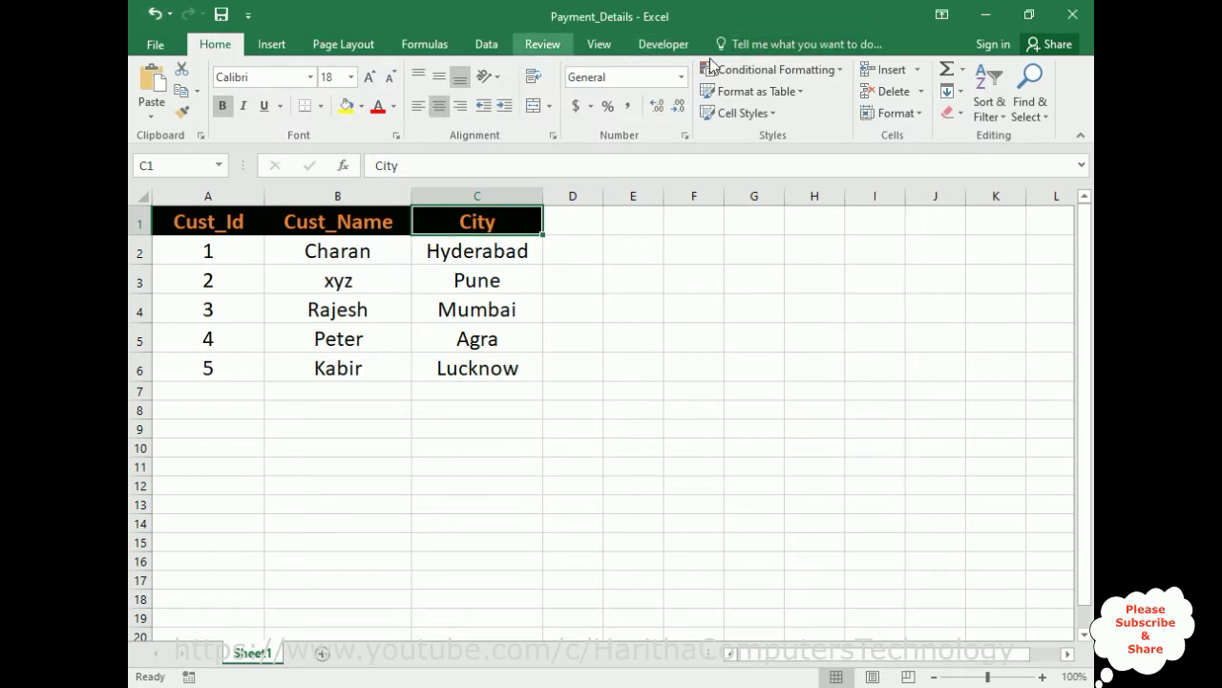
{"action": "left_click", "coordinate": [661, 48]}
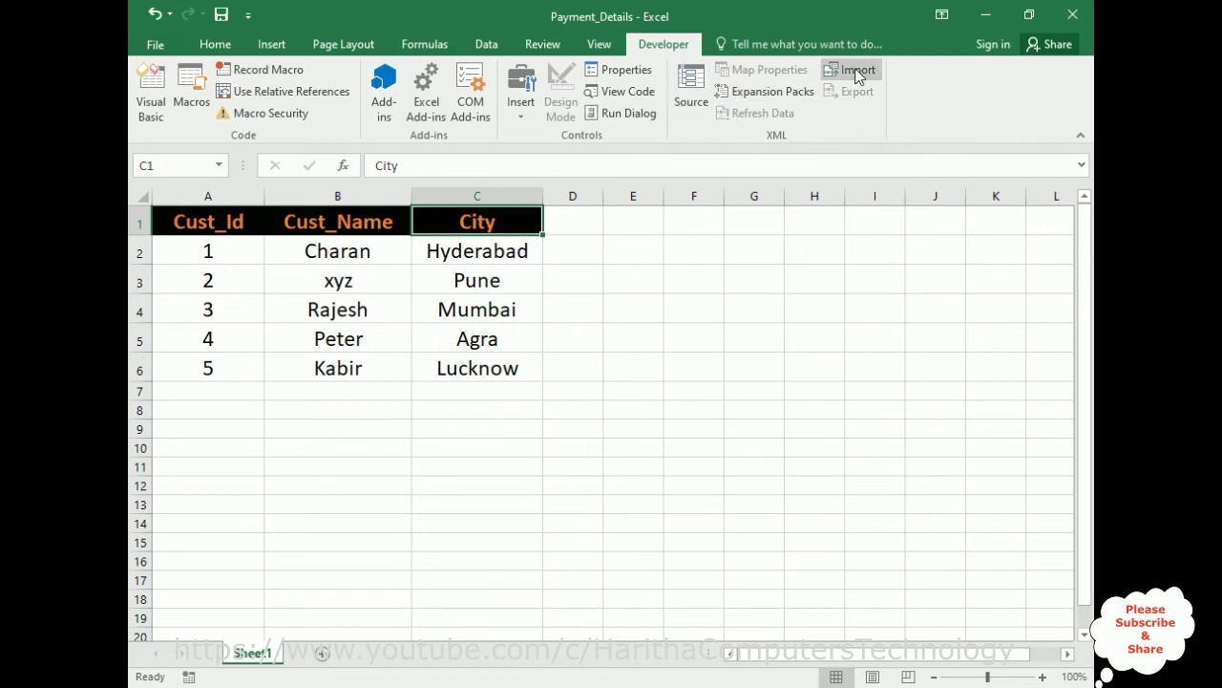
Step: Show the XML Source pane and check the payment.xml template in Notepad++
{"action": "left_click", "coordinate": [689, 103]}
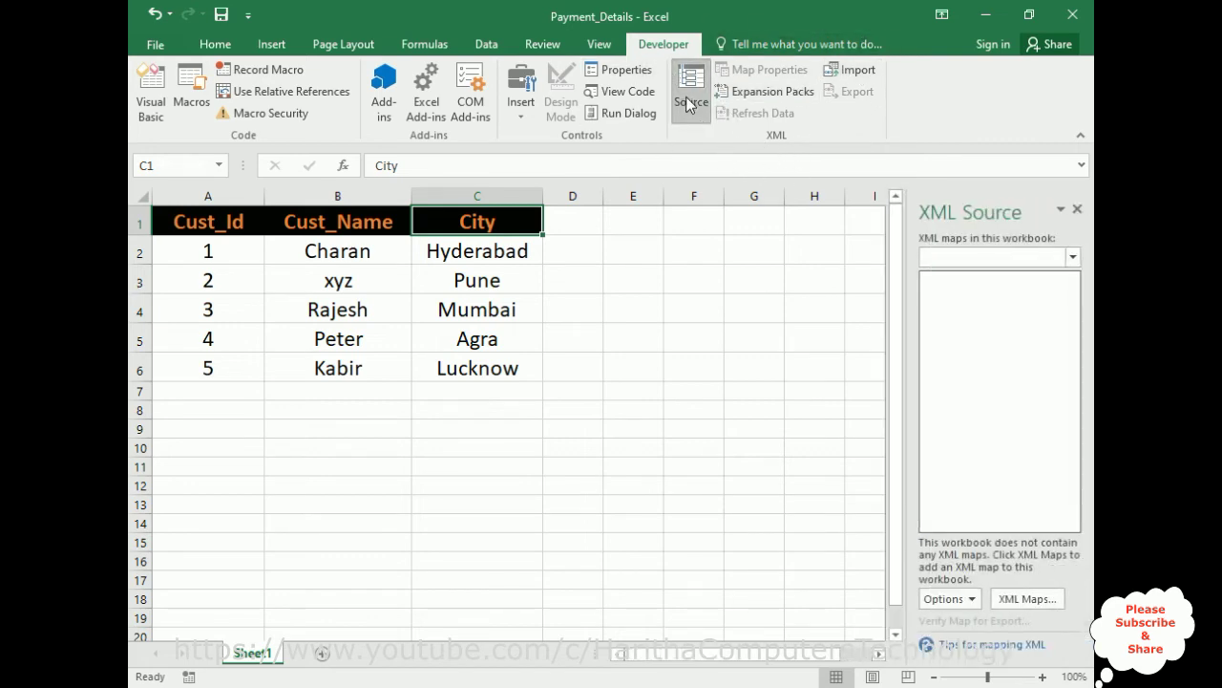
{"action": "key", "text": "alt+Tab"}
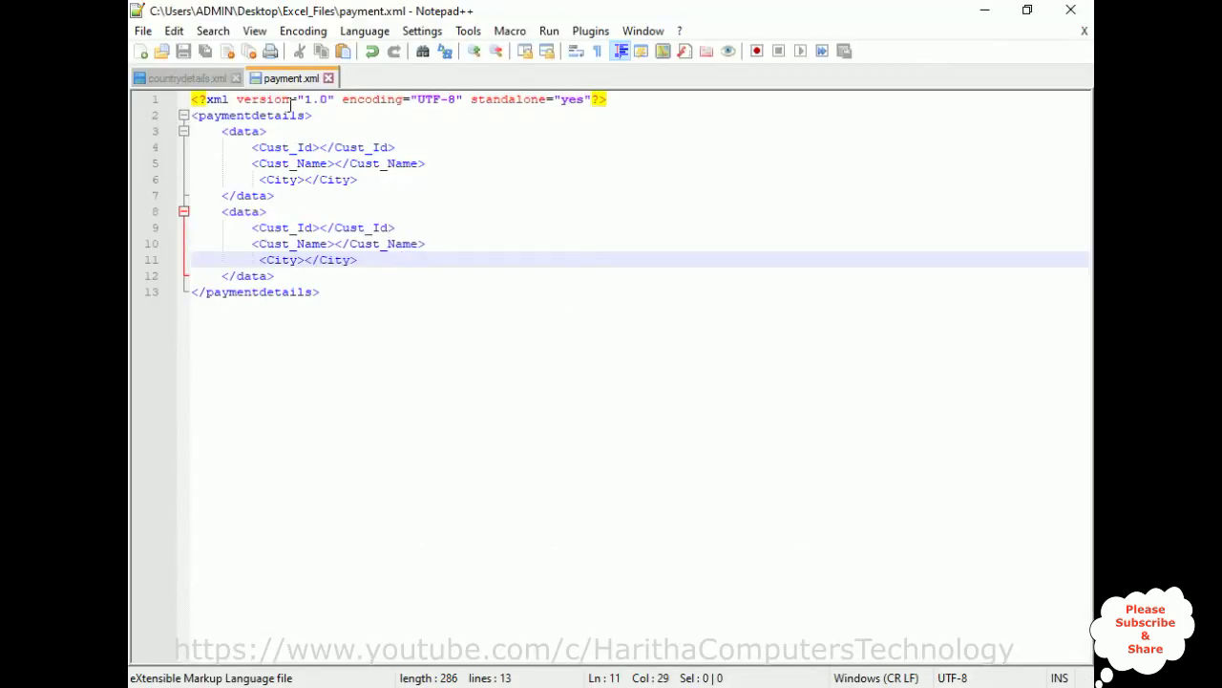
{"action": "key", "text": "alt+Tab"}
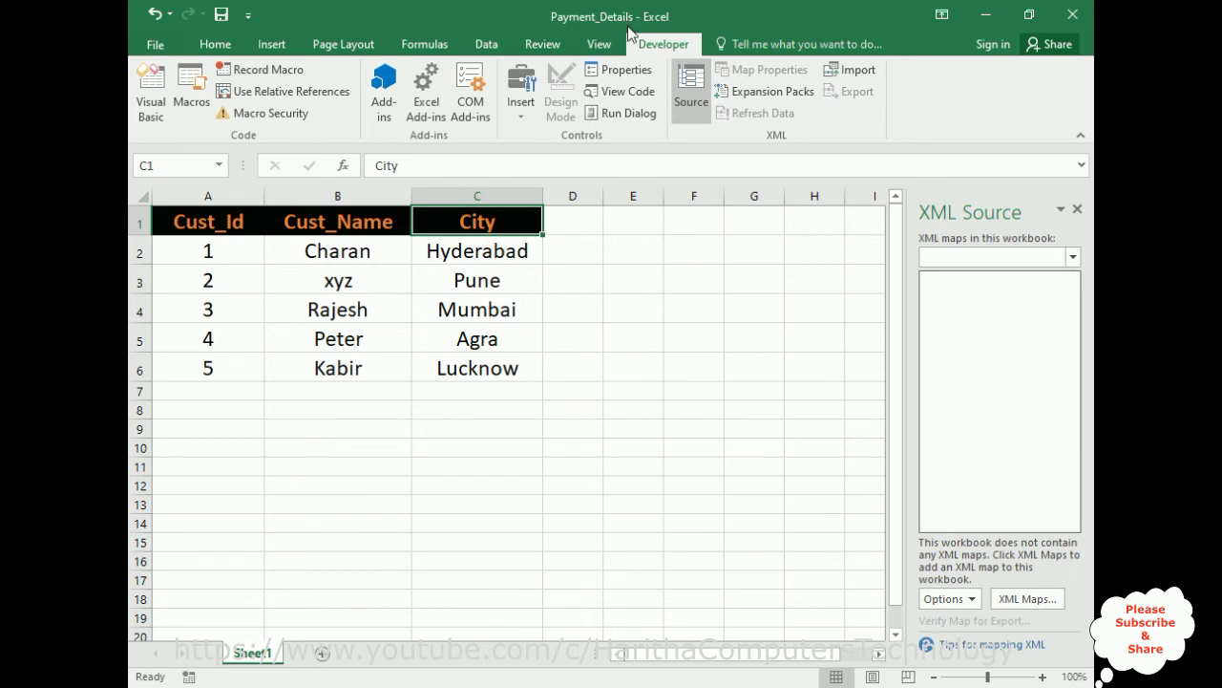
Step: Add payment.xml from Desktop\Excel_Files as an XML map, accepting the generated schema
{"action": "left_click", "coordinate": [1022, 604]}
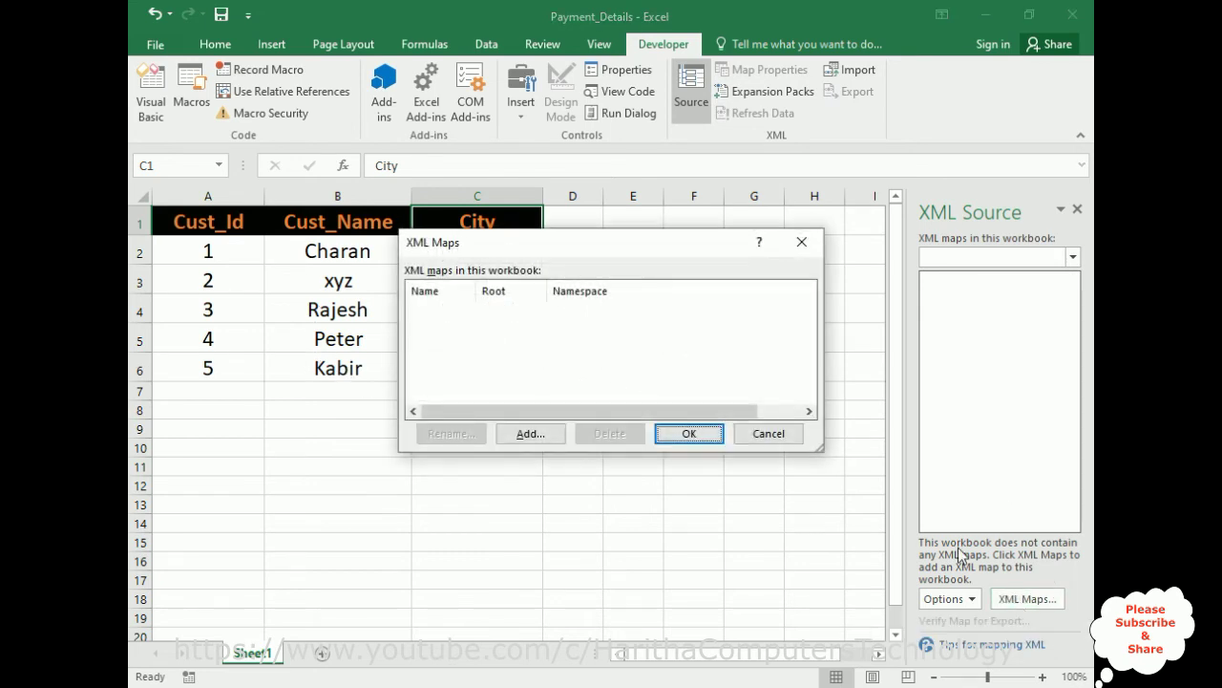
{"action": "left_click", "coordinate": [527, 435]}
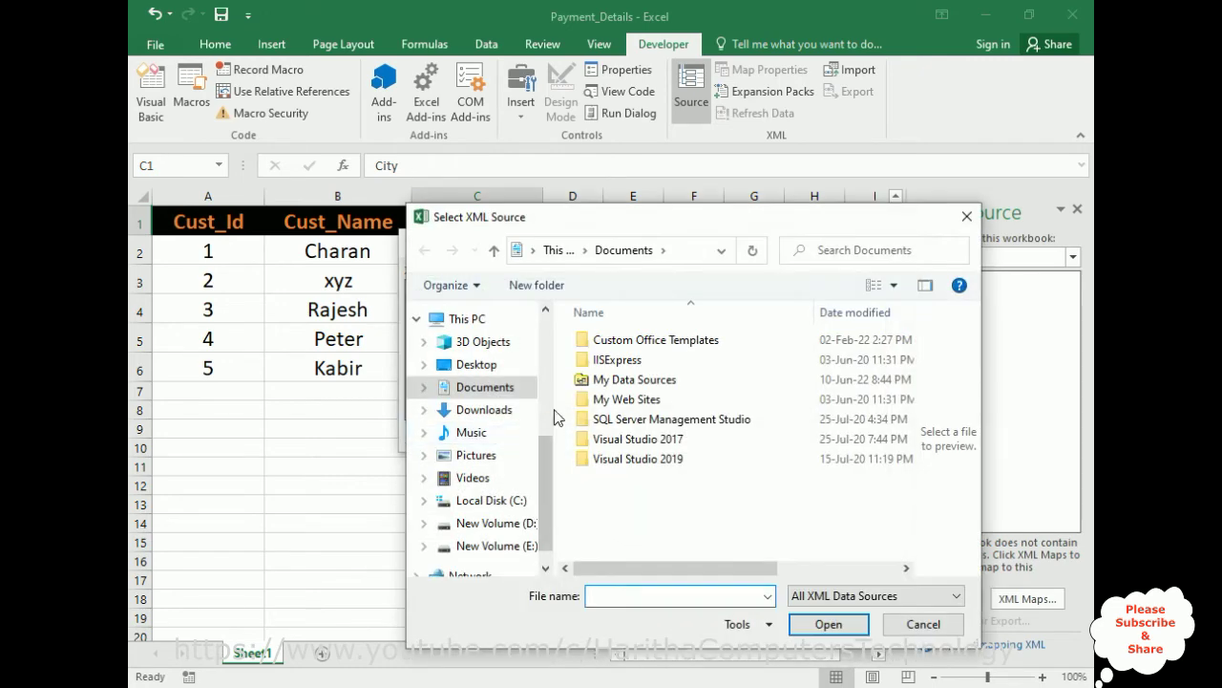
{"action": "left_click_drag", "start_coordinate": [544, 470], "coordinate": [551, 310]}
{"action": "left_click", "coordinate": [475, 353]}
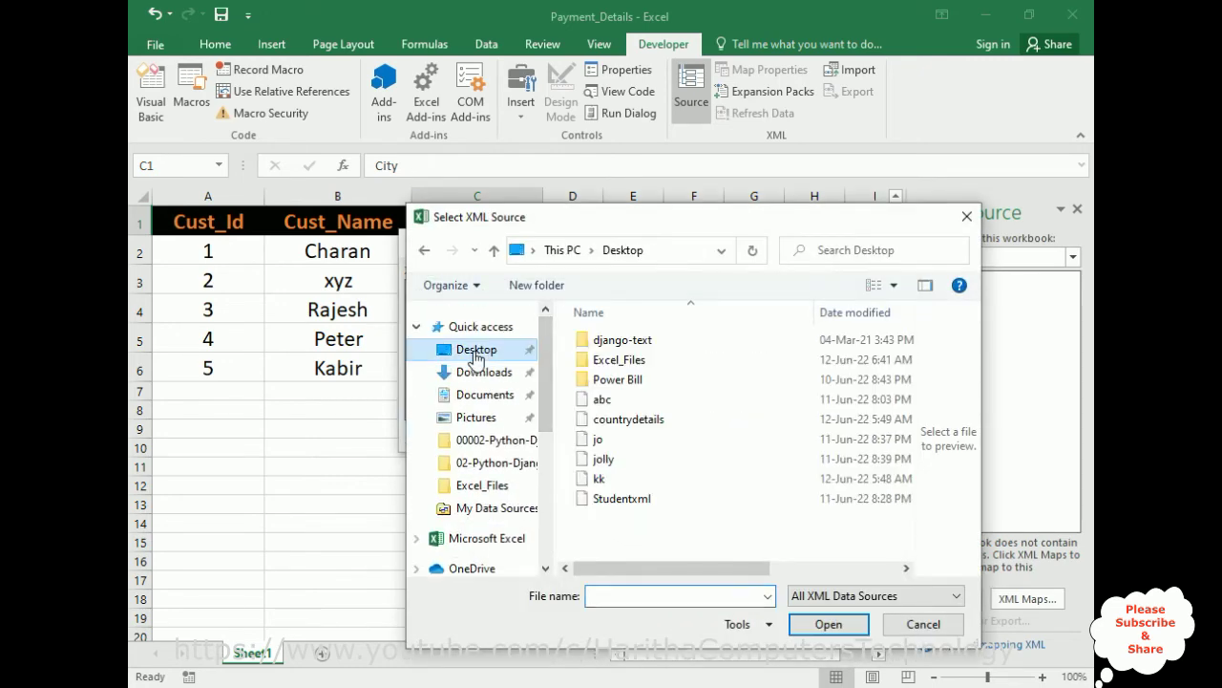
{"action": "double_click", "coordinate": [604, 360]}
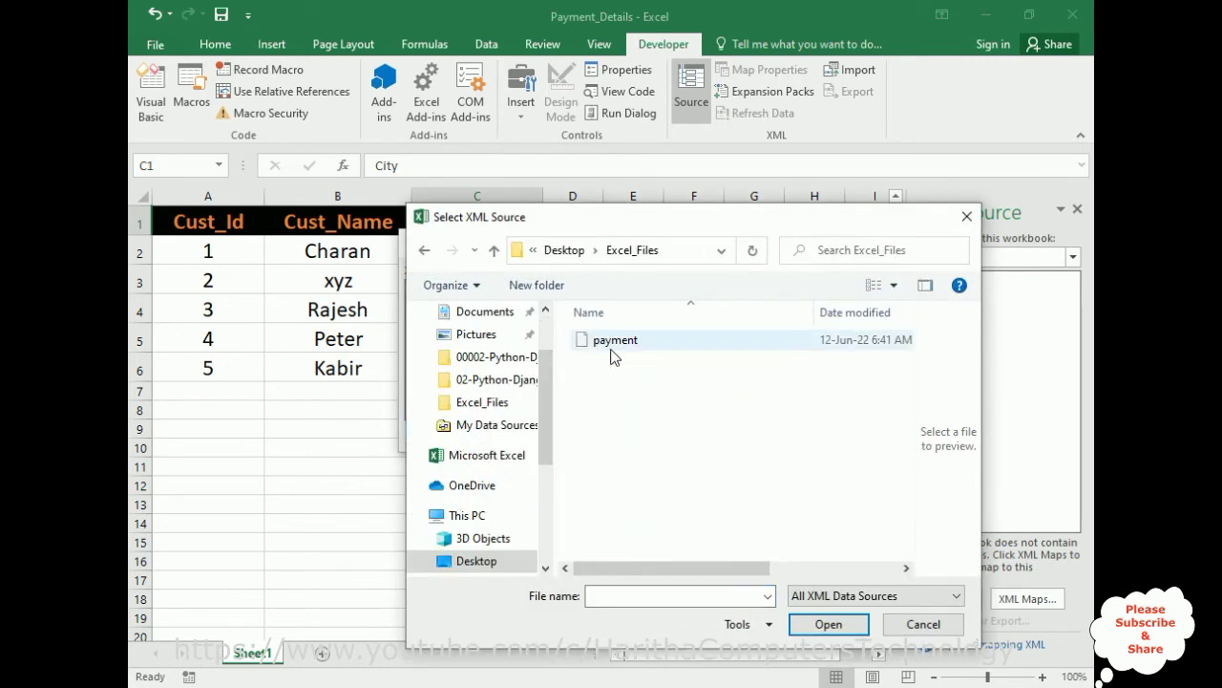
{"action": "left_click", "coordinate": [612, 349]}
{"action": "left_click", "coordinate": [828, 626]}
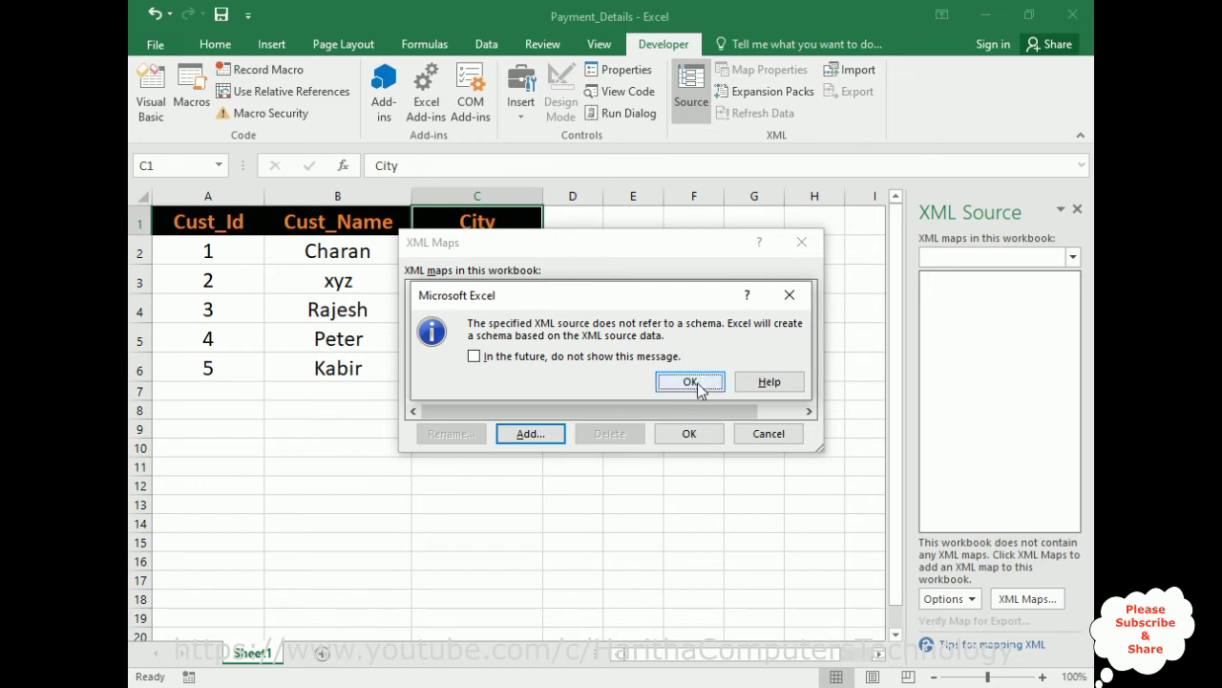
{"action": "left_click", "coordinate": [691, 382]}
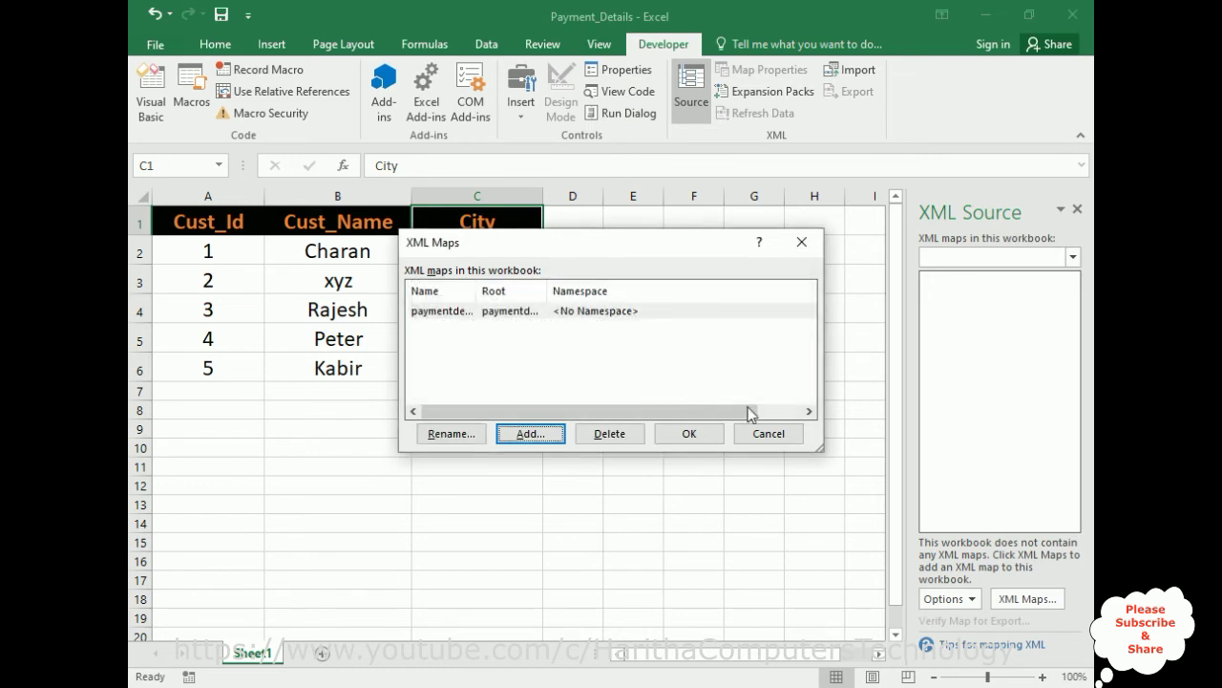
{"action": "left_click", "coordinate": [694, 434]}
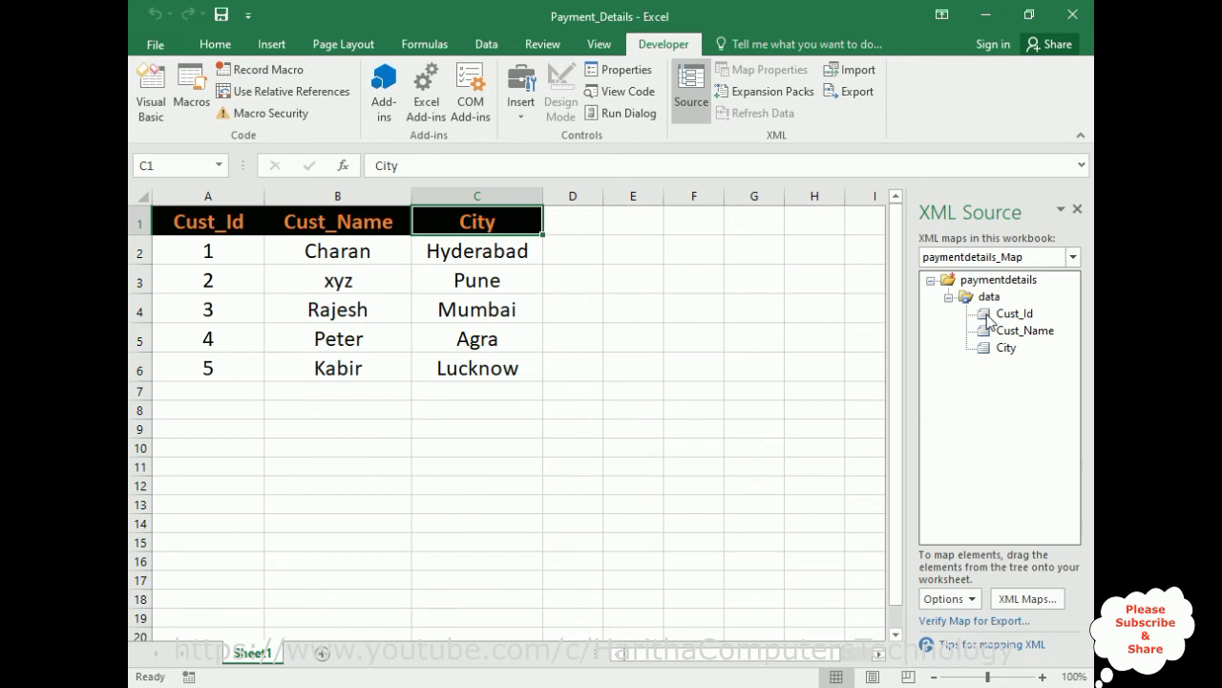
Step: Map the Cust_Id, Cust_Name and City elements onto headers A1, B1 and C1
{"action": "left_click_drag", "start_coordinate": [990, 321], "coordinate": [204, 223]}
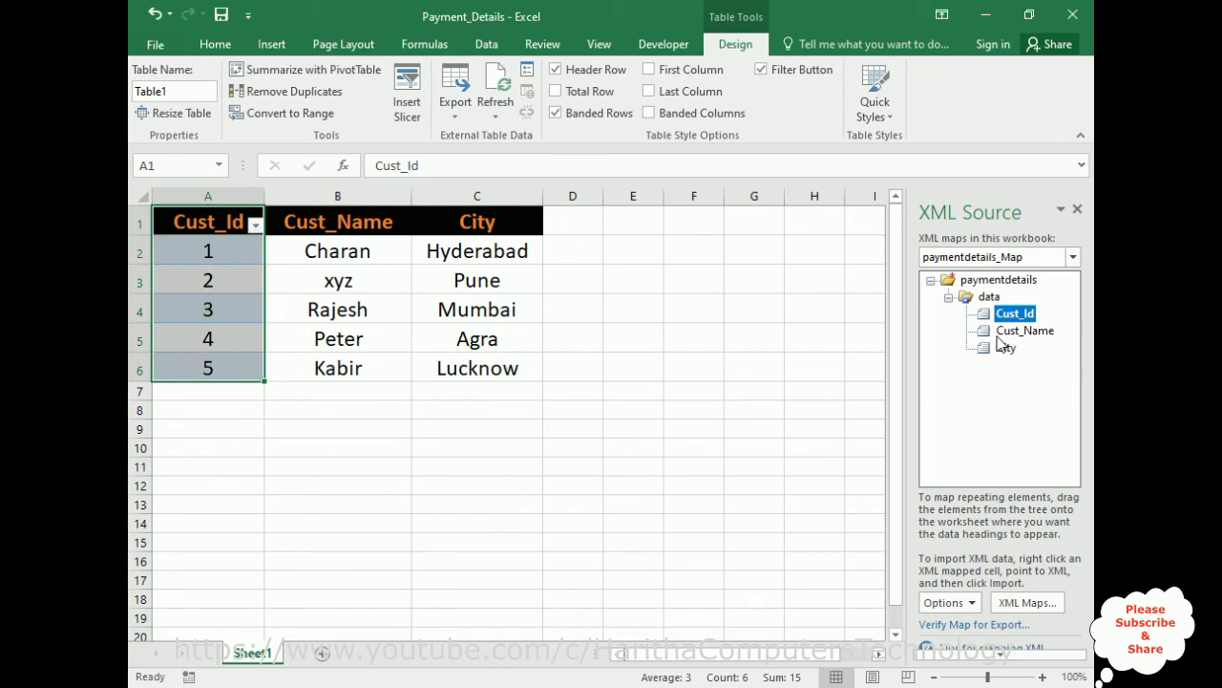
{"action": "left_click_drag", "start_coordinate": [1006, 339], "coordinate": [357, 221]}
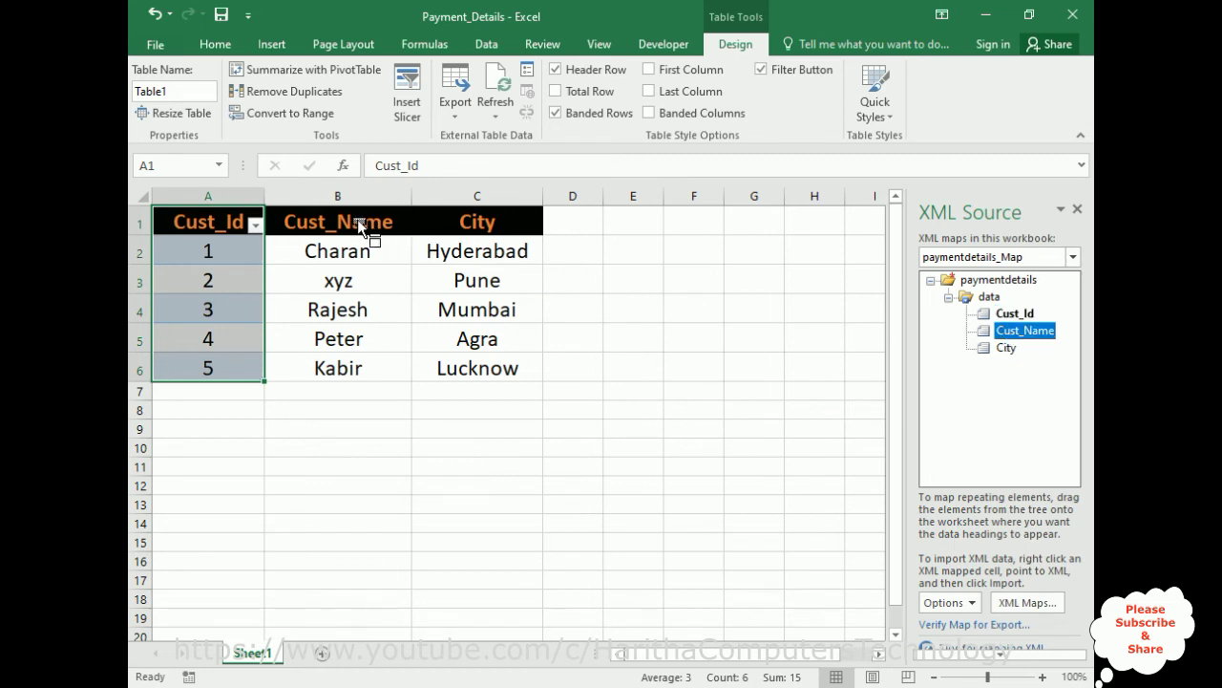
{"action": "left_click_drag", "start_coordinate": [1006, 348], "coordinate": [456, 215]}
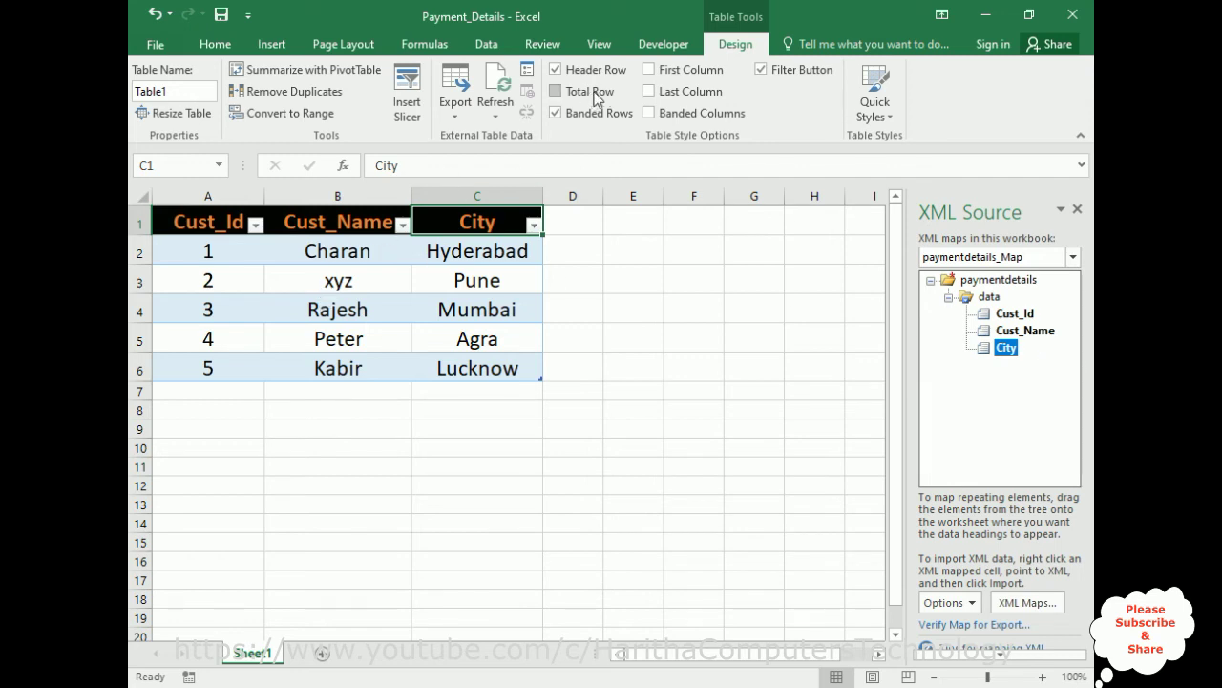
{"action": "left_click", "coordinate": [655, 48]}
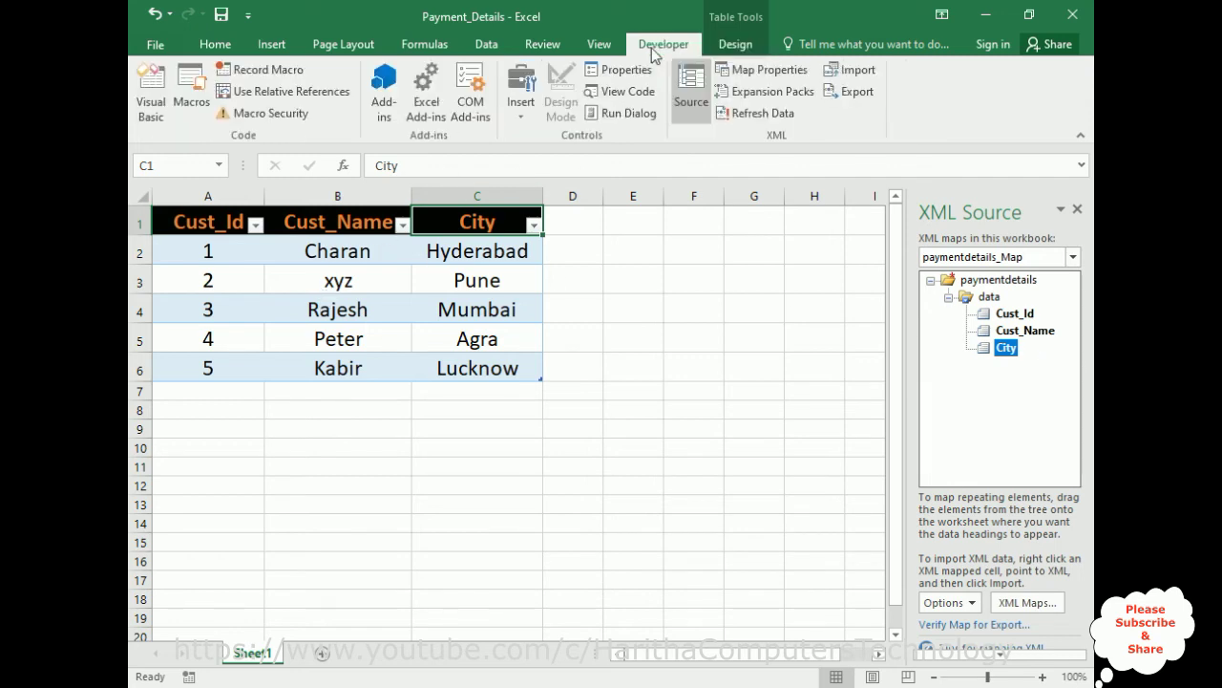
Step: Export the mapped table as paymentdetails XML into the Excel_Files folder
{"action": "left_click", "coordinate": [840, 98]}
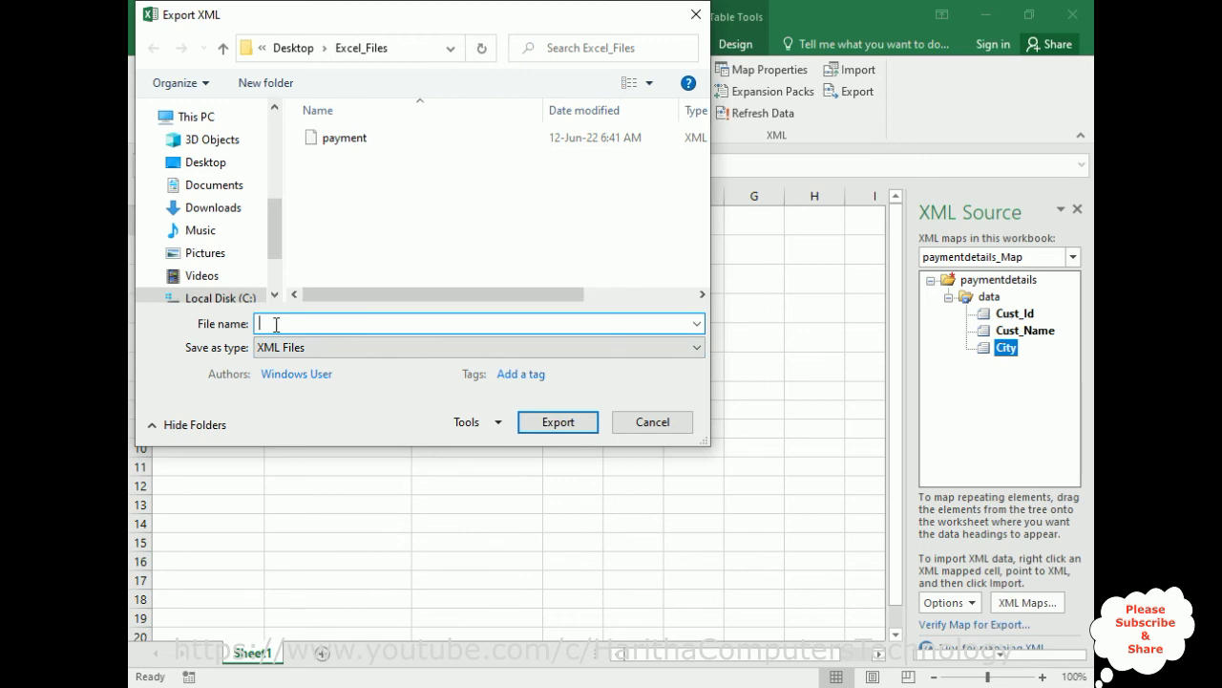
{"action": "type", "text": "paymentdetails"}
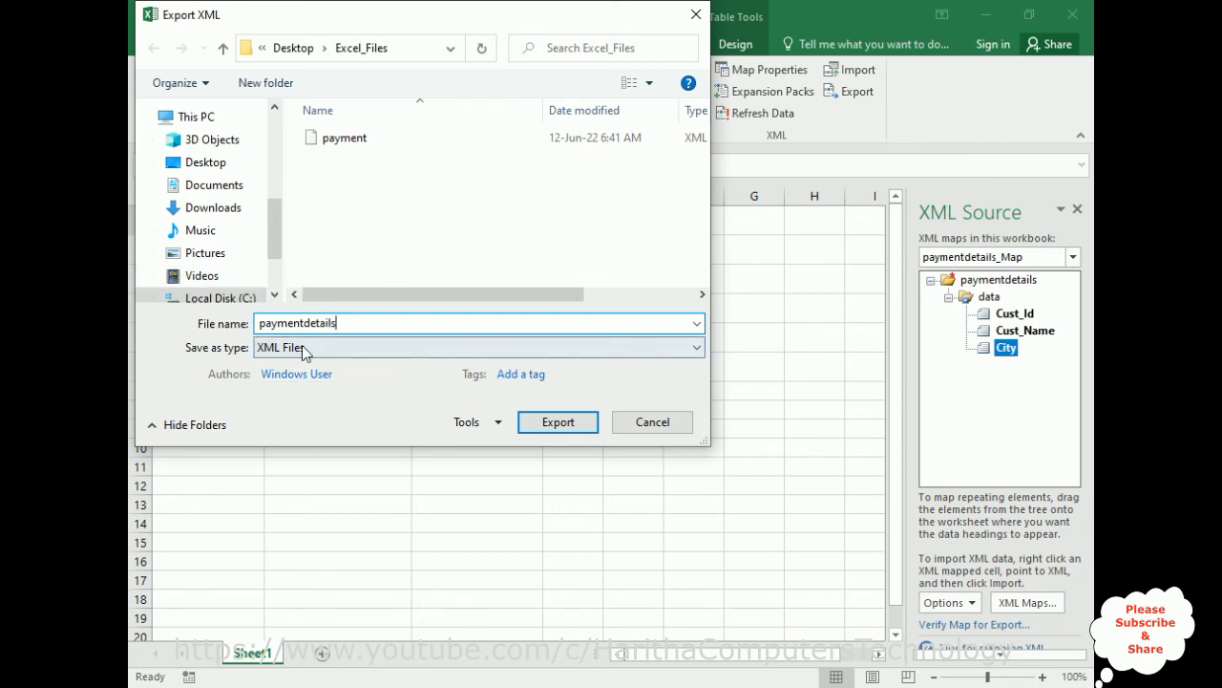
{"action": "left_click", "coordinate": [558, 423]}
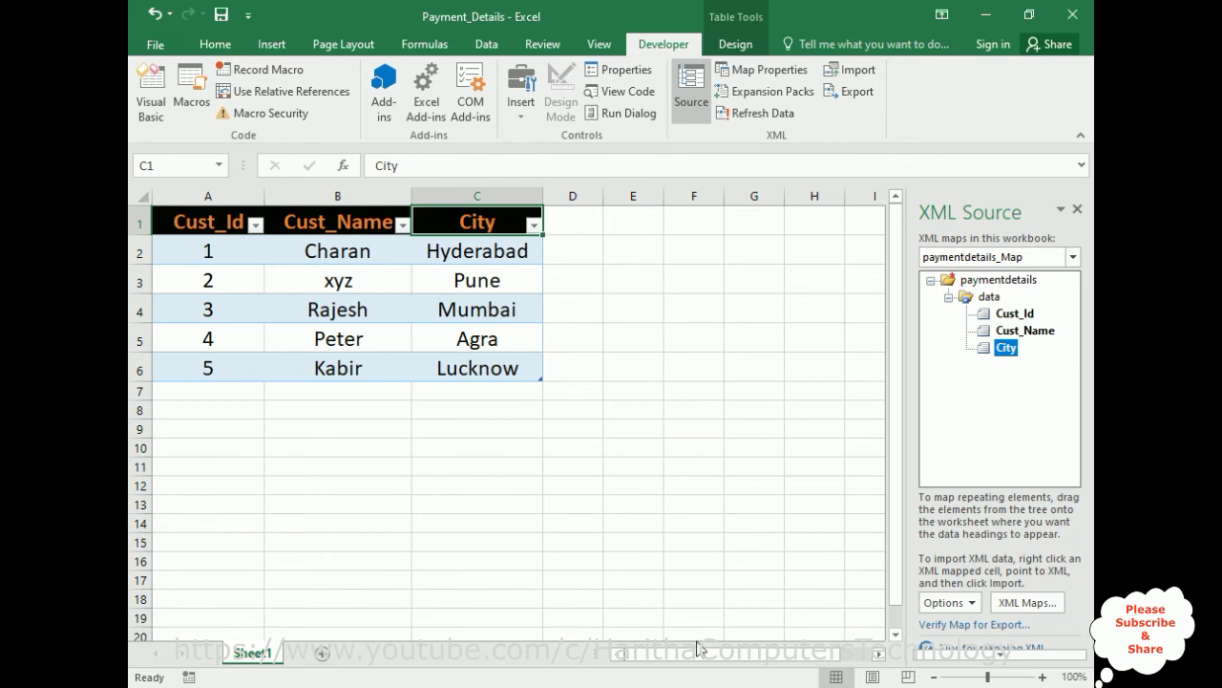
{"action": "left_click", "coordinate": [669, 583]}
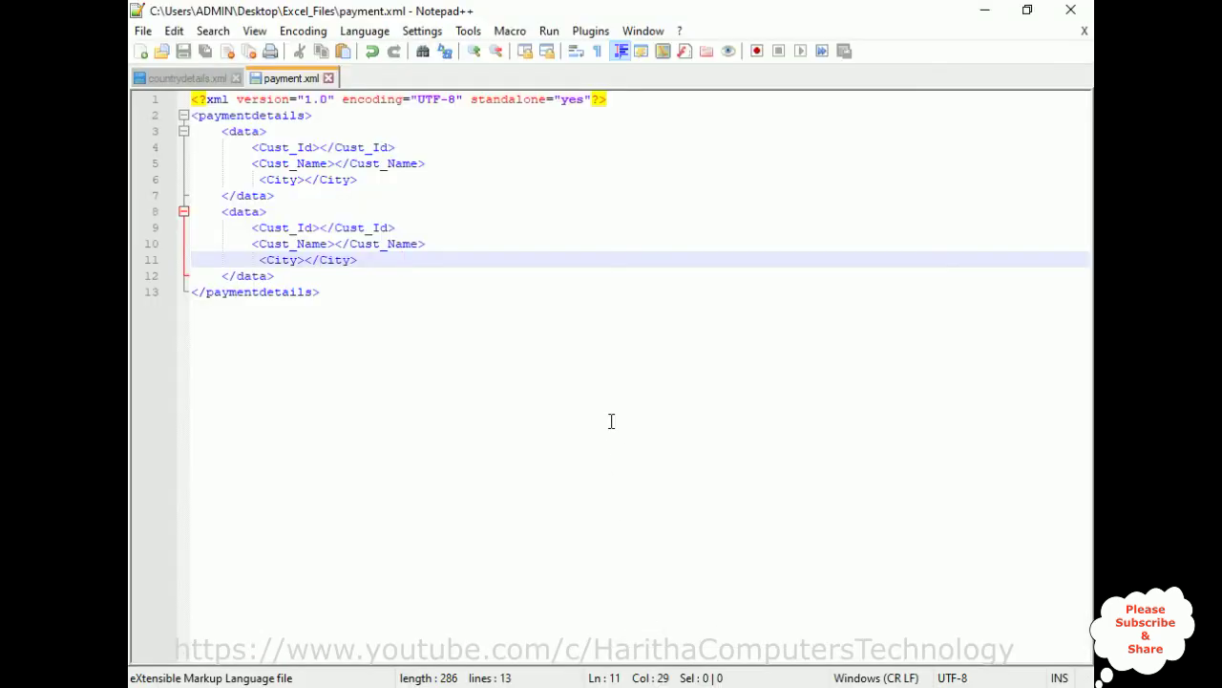
Step: Open the exported paymentdetails.xml in Notepad++ and compare it with payment.xml
{"action": "left_click", "coordinate": [162, 58]}
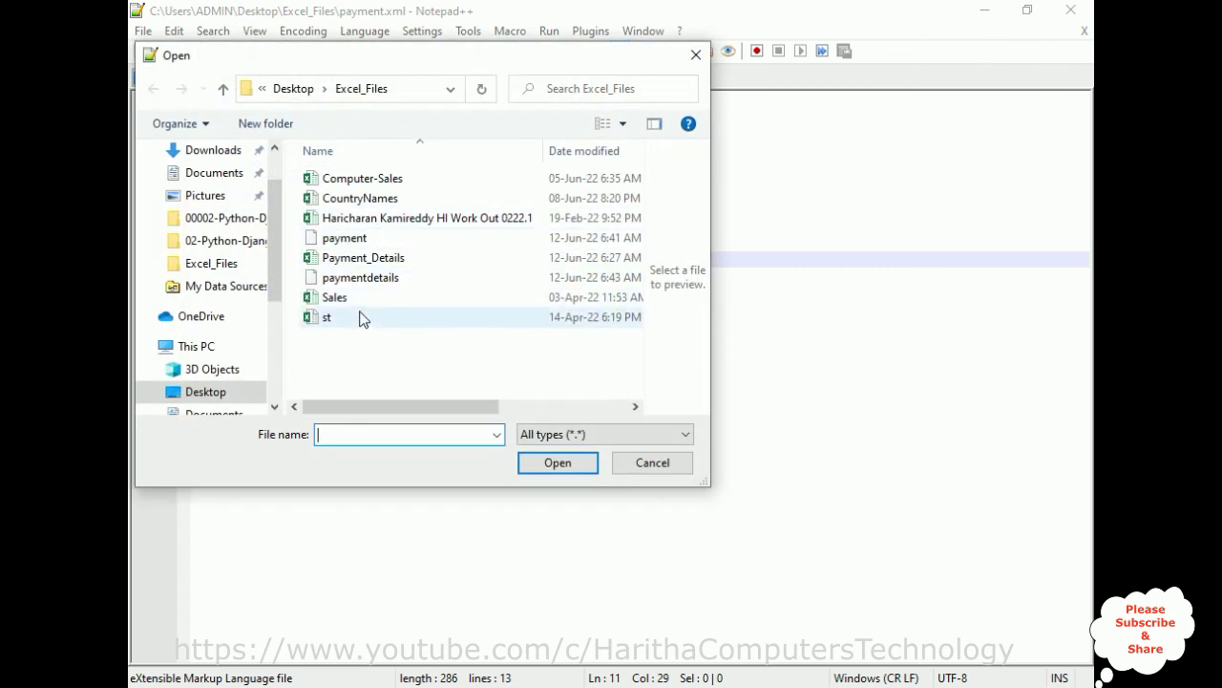
{"action": "left_click", "coordinate": [364, 280]}
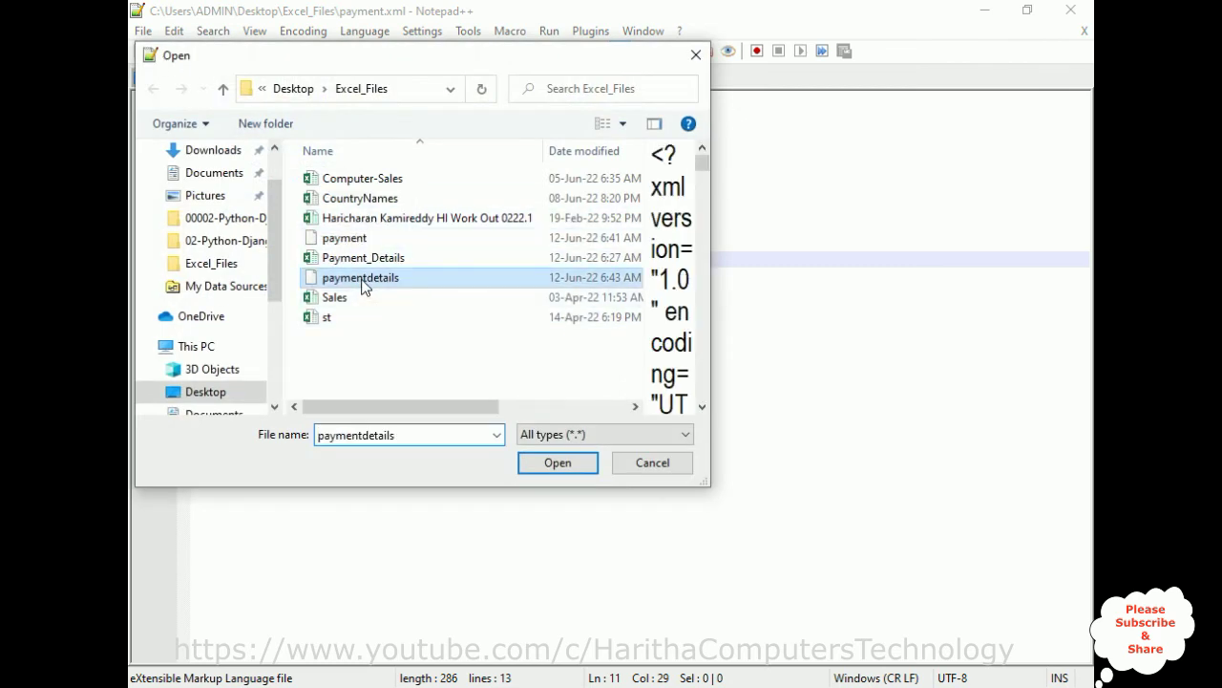
{"action": "left_click", "coordinate": [556, 463]}
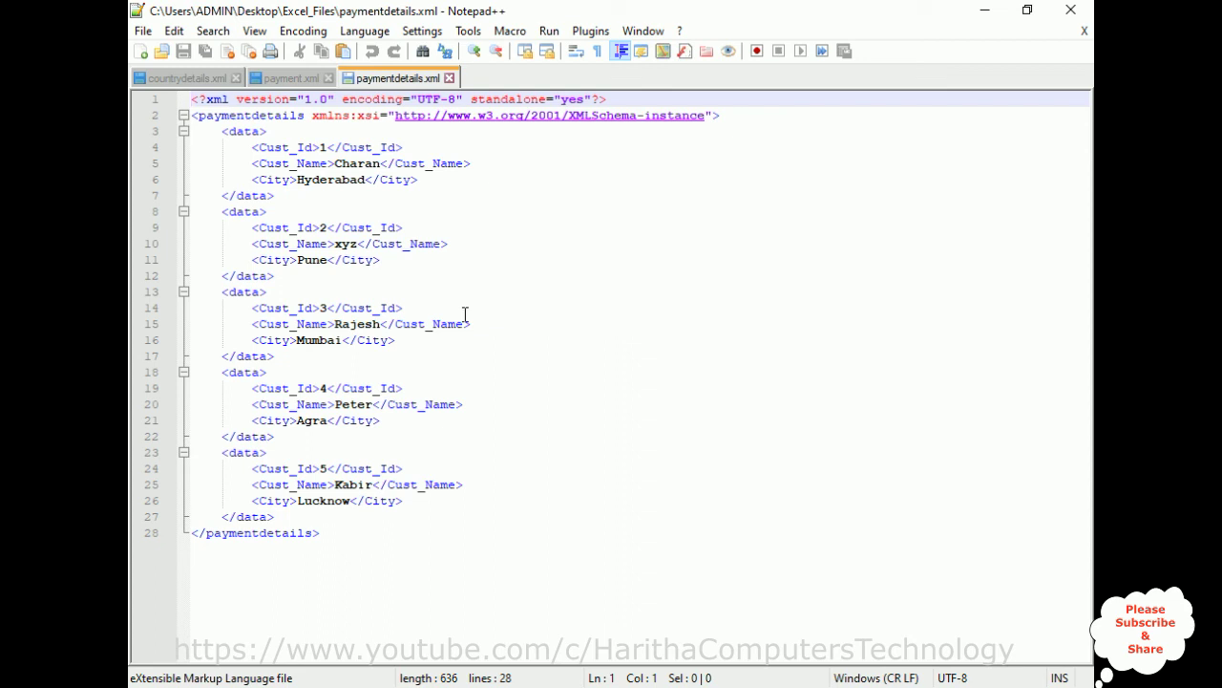
{"action": "left_click", "coordinate": [273, 79]}
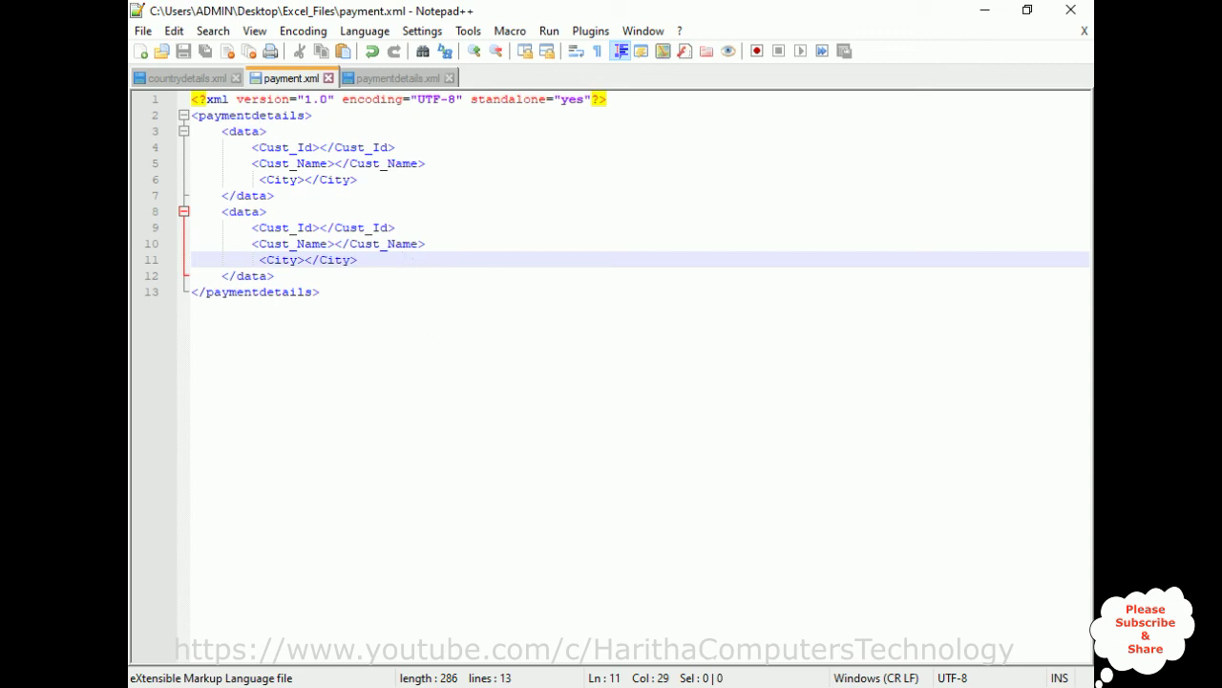
{"action": "key", "text": "alt+Tab"}
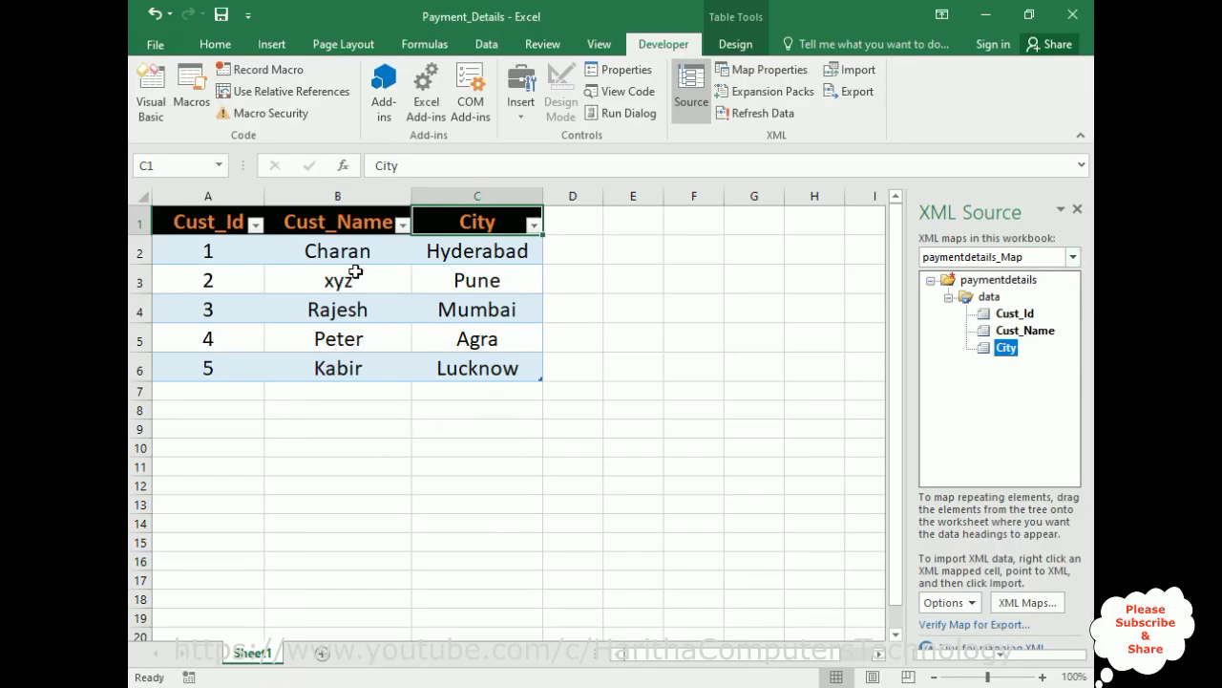